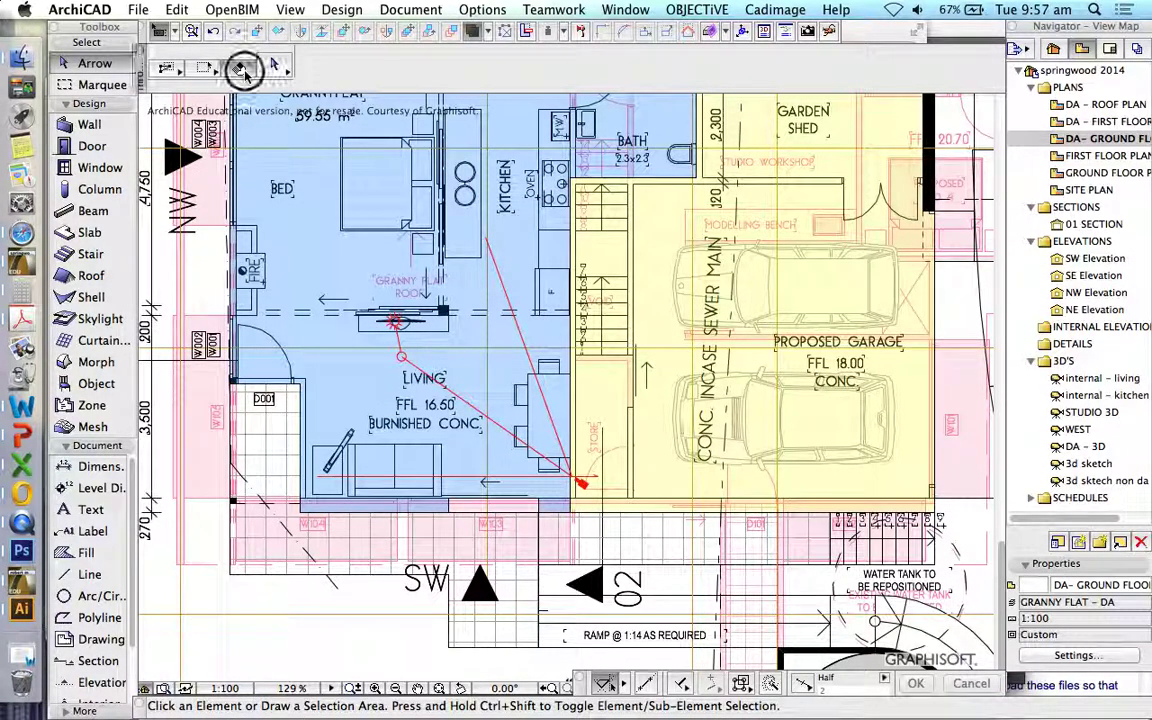
Step: Select the living room camera and review its camera settings and path options
{"action": "scroll", "coordinate": [442, 477], "scroll_direction": "up", "scroll_amount": 3}
{"action": "left_click", "coordinate": [384, 305]}
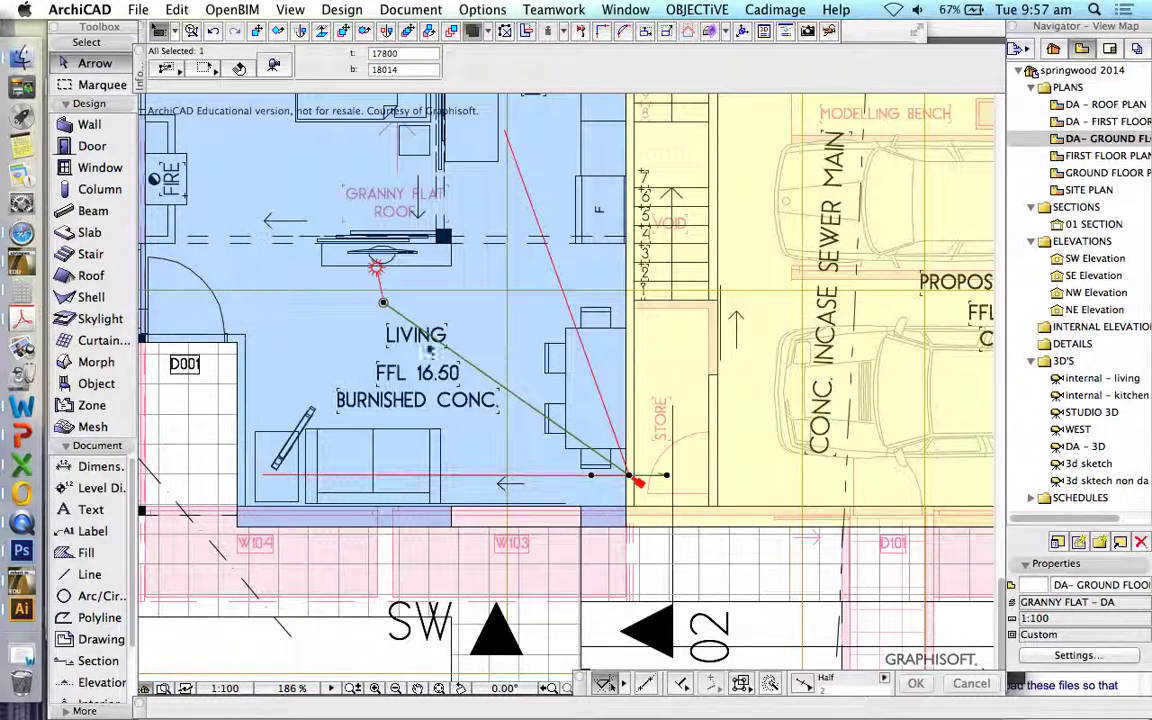
{"action": "left_click", "coordinate": [274, 66]}
{"action": "left_click", "coordinate": [274, 66]}
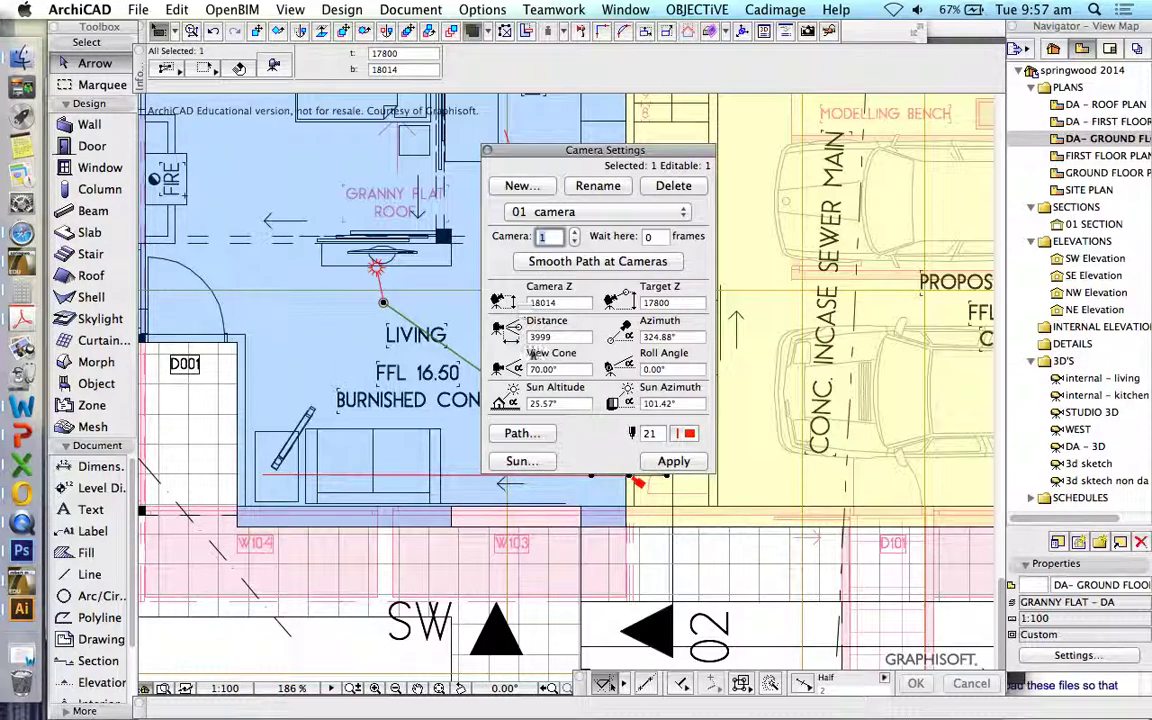
{"action": "left_click", "coordinate": [518, 434]}
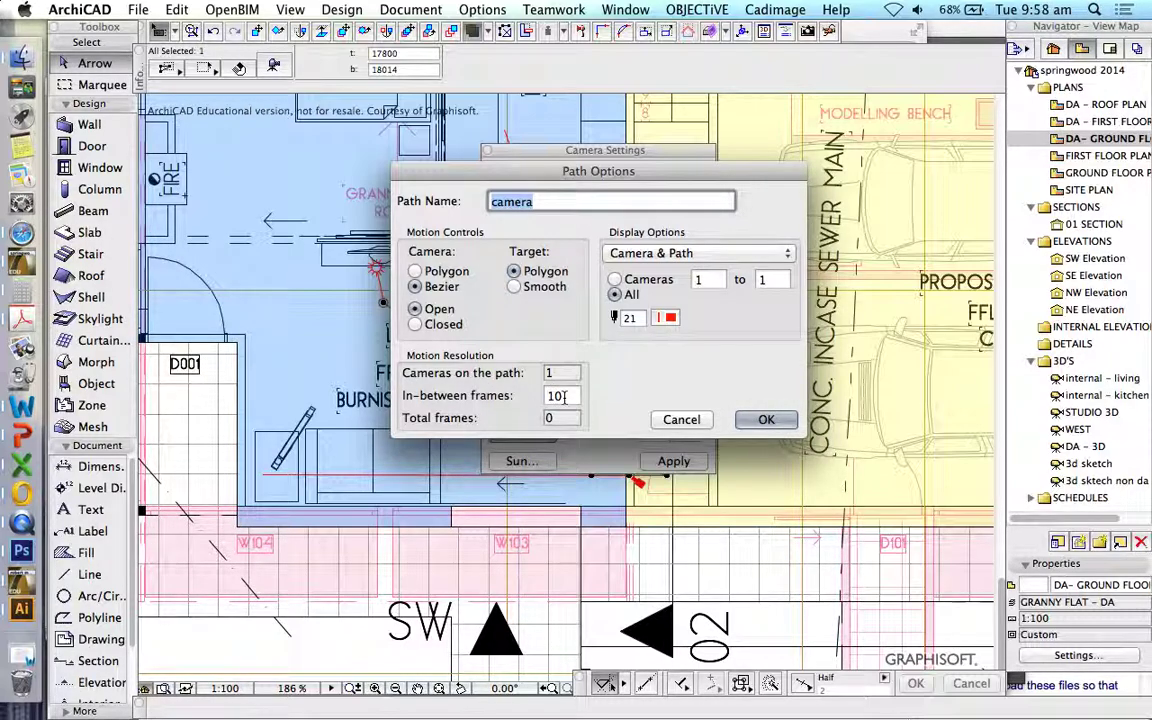
{"action": "left_click", "coordinate": [762, 421]}
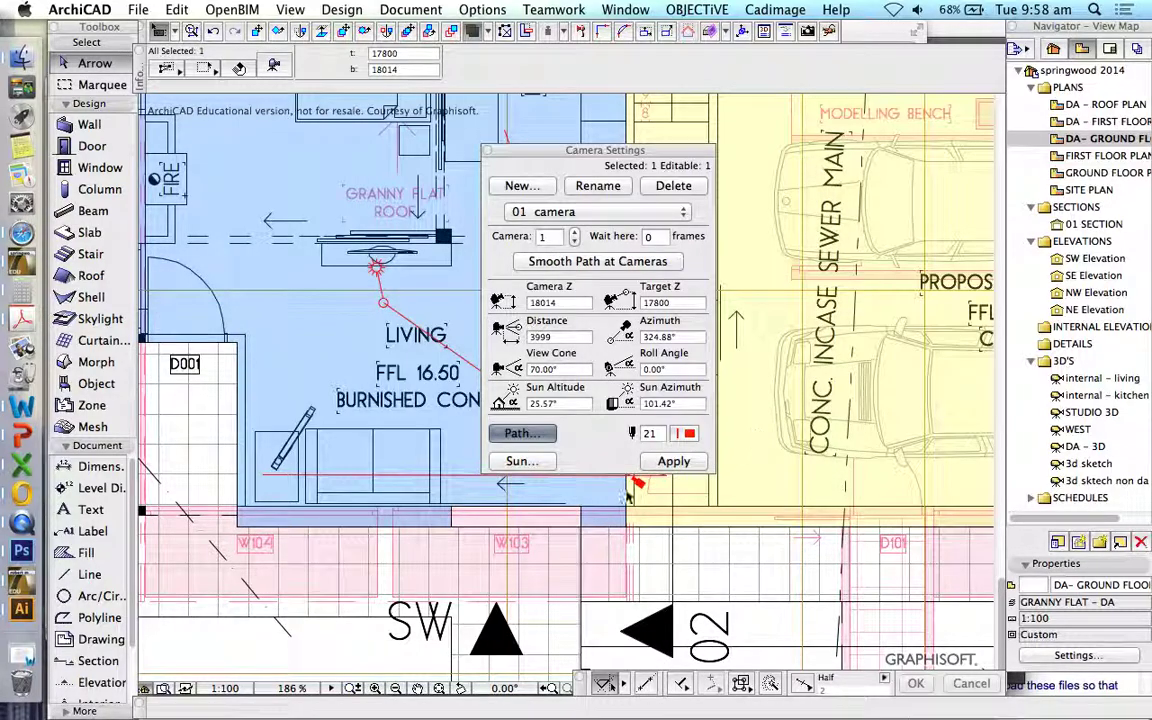
{"action": "left_click", "coordinate": [488, 151]}
Step: Add three more cameras with projection targets to the path, heading west from the living room camera past the dining table
{"action": "scroll", "coordinate": [630, 477], "scroll_direction": "up", "scroll_amount": 3}
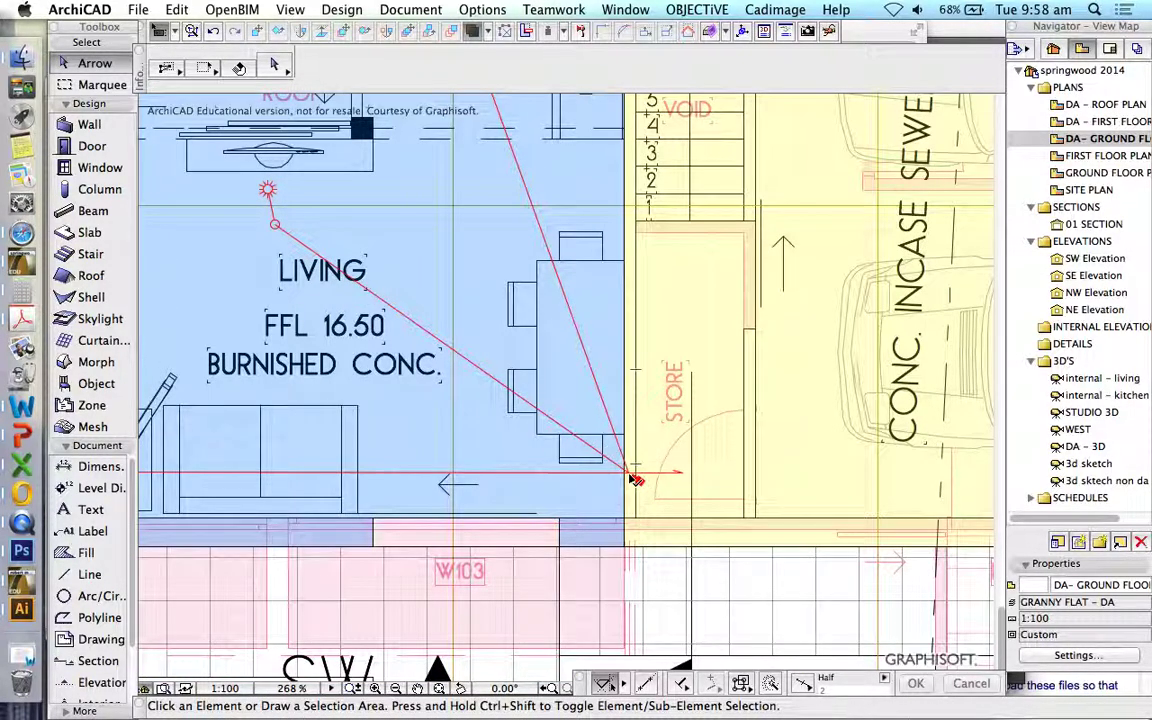
{"action": "left_click", "coordinate": [632, 478]}
{"action": "left_click", "coordinate": [632, 478], "text": "alt"}
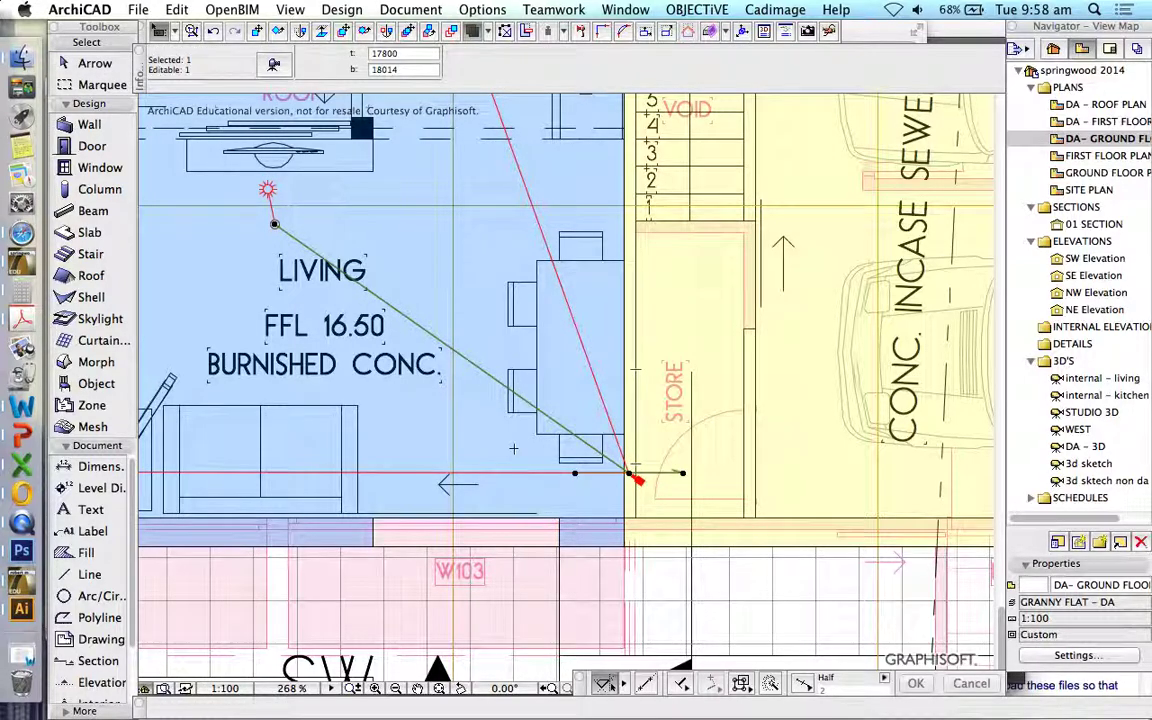
{"action": "key", "text": "Escape"}
{"action": "left_click", "coordinate": [525, 460]}
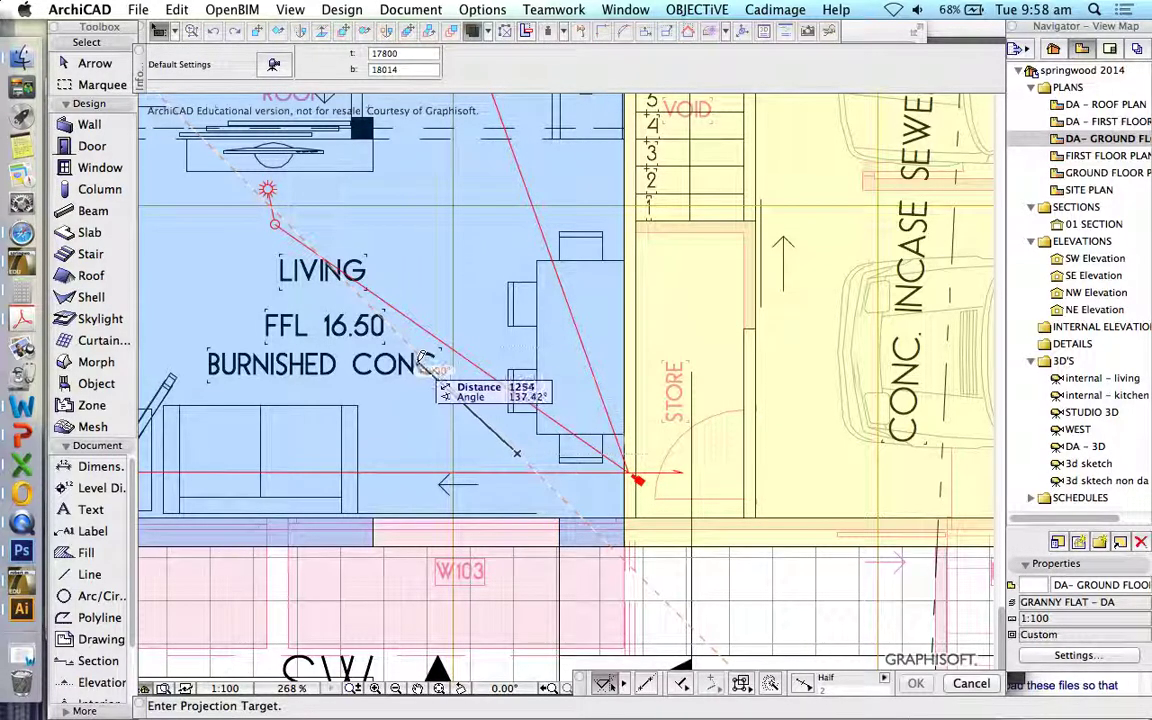
{"action": "left_click", "coordinate": [410, 325]}
{"action": "left_click", "coordinate": [440, 423]}
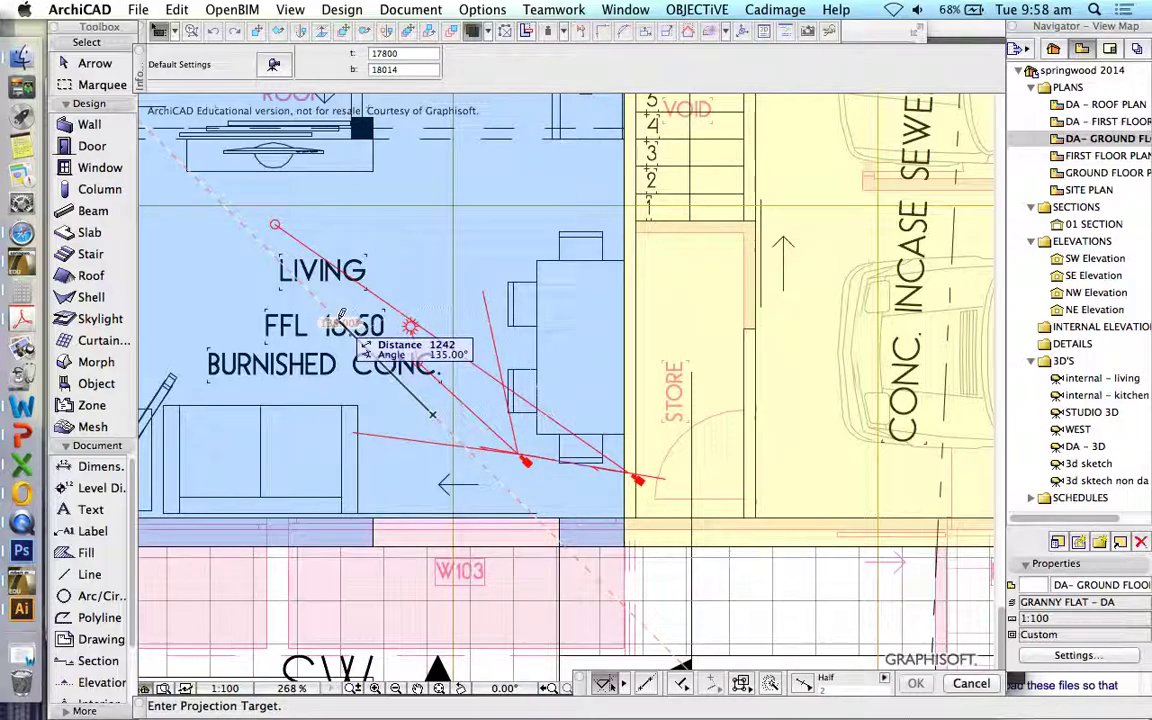
{"action": "left_click", "coordinate": [330, 285]}
{"action": "left_click", "coordinate": [358, 374]}
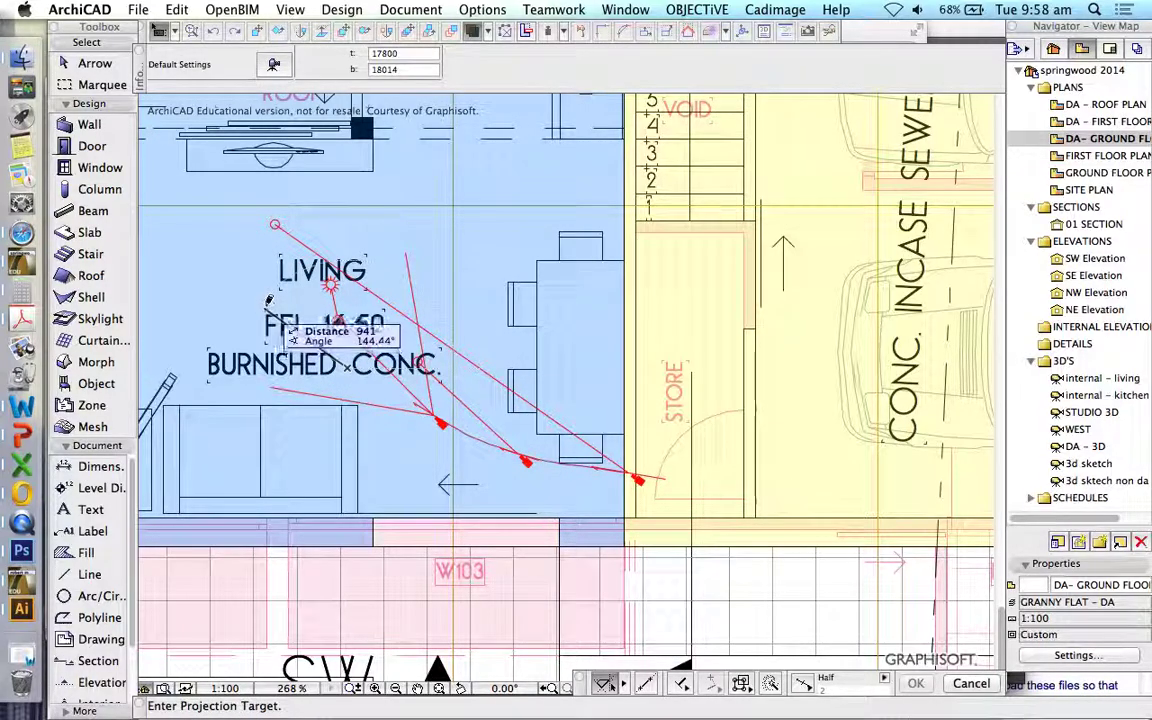
{"action": "left_click", "coordinate": [243, 250]}
Step: Extend the camera path northwest across the living area past the sofa, aiming each camera towards the bedroom
{"action": "scroll", "coordinate": [440, 423], "scroll_direction": "down", "scroll_amount": 2}
{"action": "scroll", "coordinate": [289, 330], "scroll_direction": "up", "scroll_amount": 1}
{"action": "left_click", "coordinate": [309, 362]}
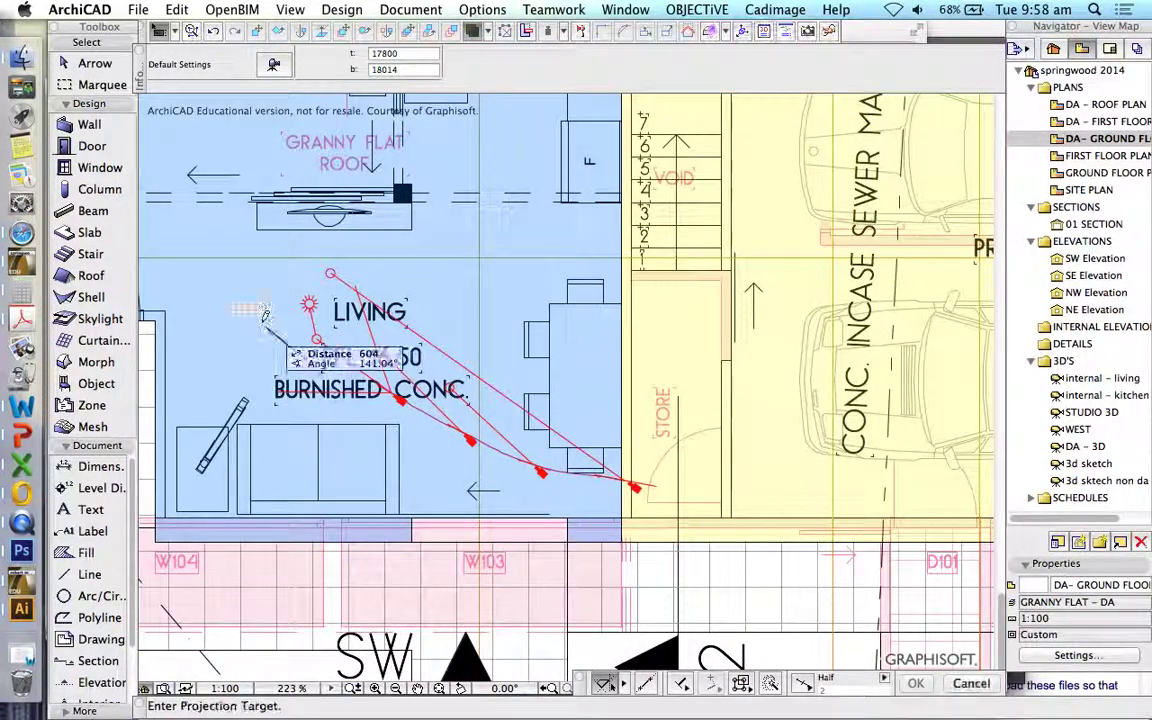
{"action": "left_click", "coordinate": [253, 310]}
{"action": "left_click", "coordinate": [240, 312]}
{"action": "left_click", "coordinate": [189, 228]}
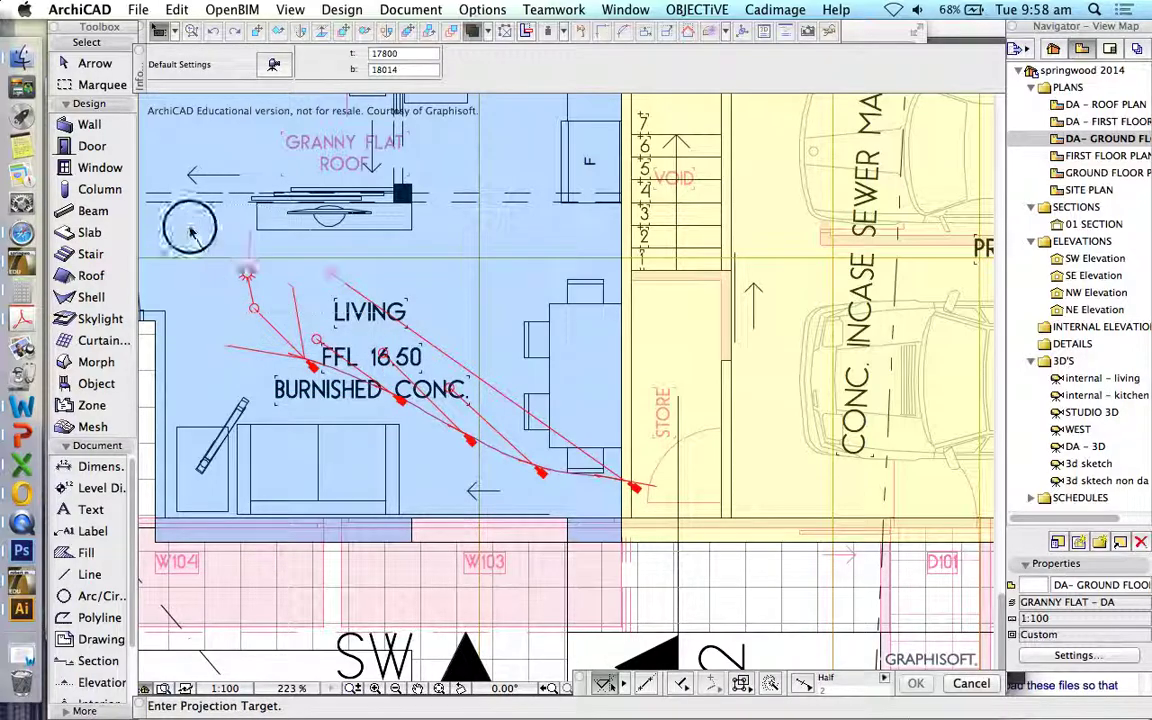
{"action": "scroll", "coordinate": [335, 378], "scroll_direction": "down", "scroll_amount": 2}
{"action": "scroll", "coordinate": [218, 245], "scroll_direction": "up", "scroll_amount": 3}
{"action": "left_click", "coordinate": [235, 315]}
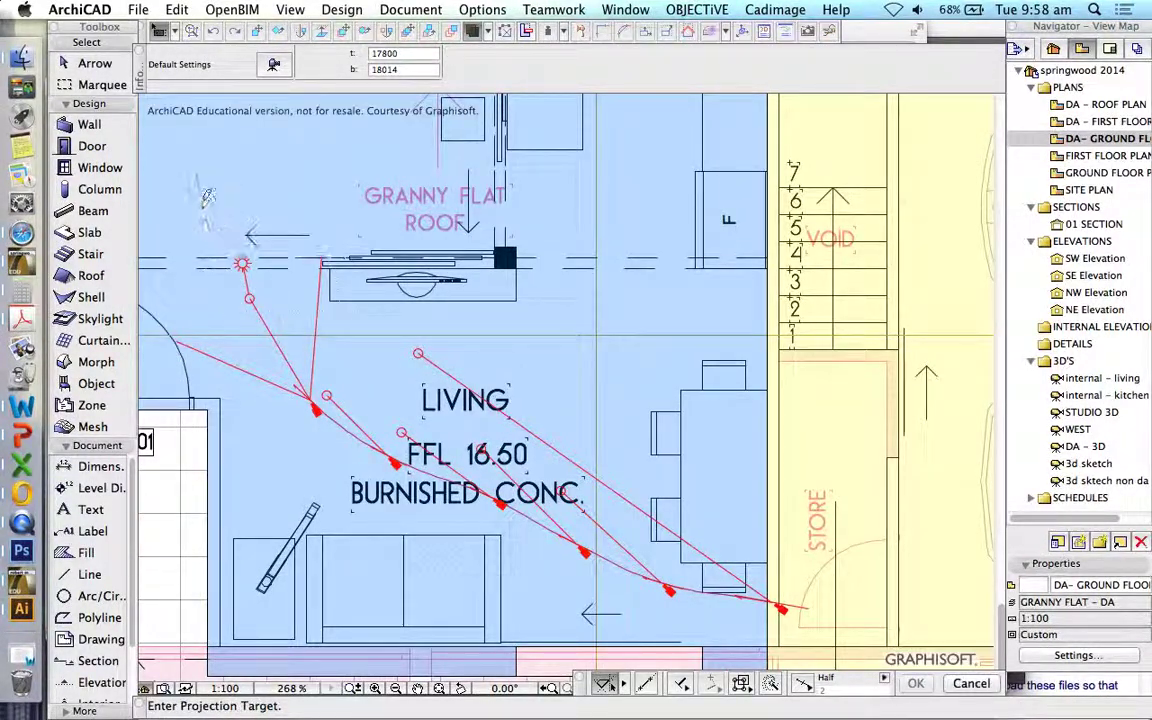
{"action": "left_click", "coordinate": [203, 203]}
Step: Continue the camera path north along the bedroom's west side and around the bed, ending with targets over the bed
{"action": "scroll", "coordinate": [408, 440], "scroll_direction": "down", "scroll_amount": 5}
{"action": "left_click", "coordinate": [322, 366]}
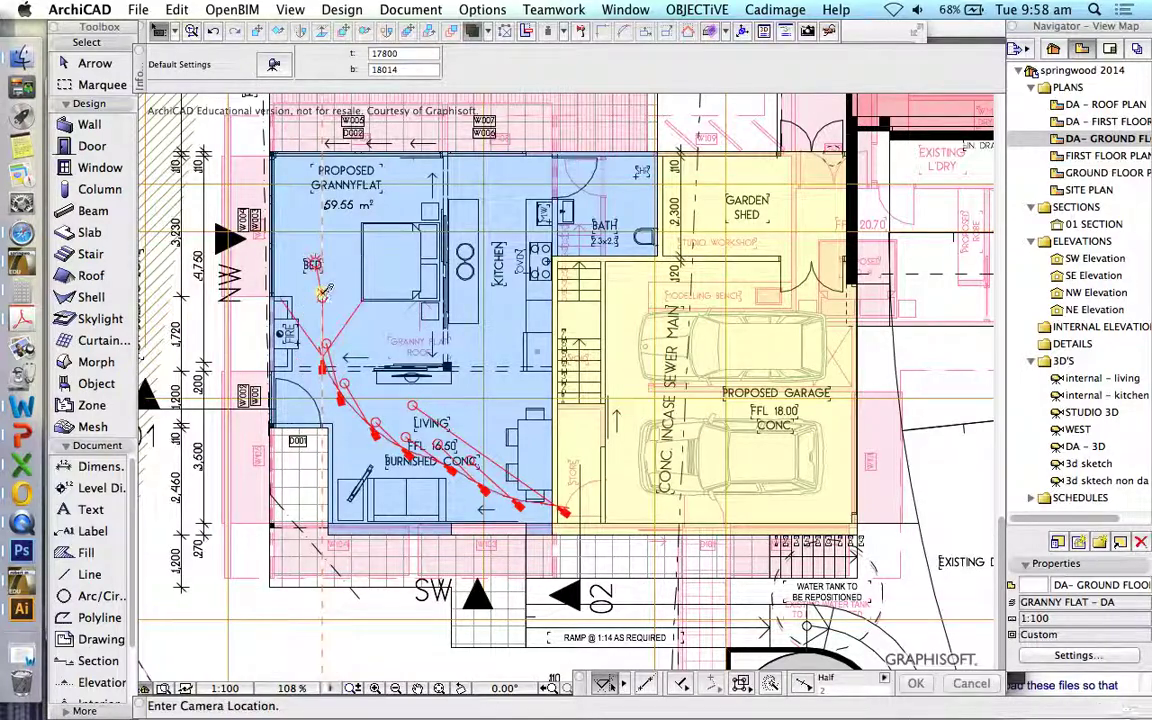
{"action": "left_click", "coordinate": [336, 247]}
{"action": "left_click", "coordinate": [318, 259]}
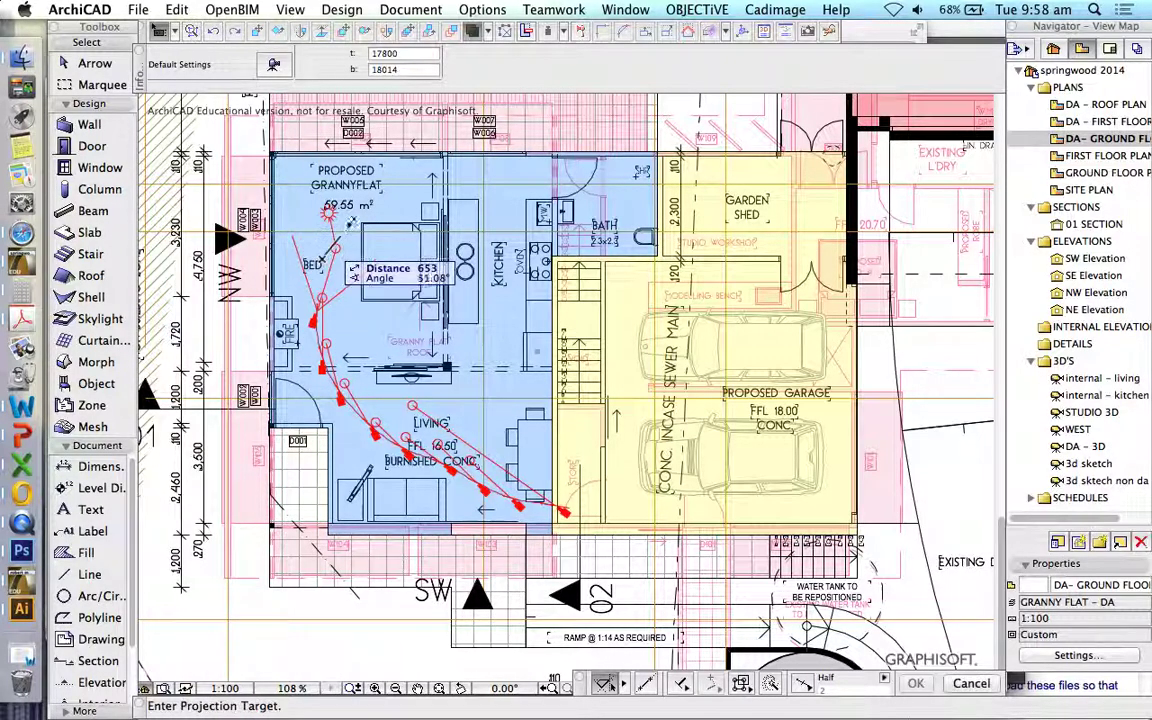
{"action": "left_click", "coordinate": [355, 218]}
{"action": "left_click", "coordinate": [305, 211]}
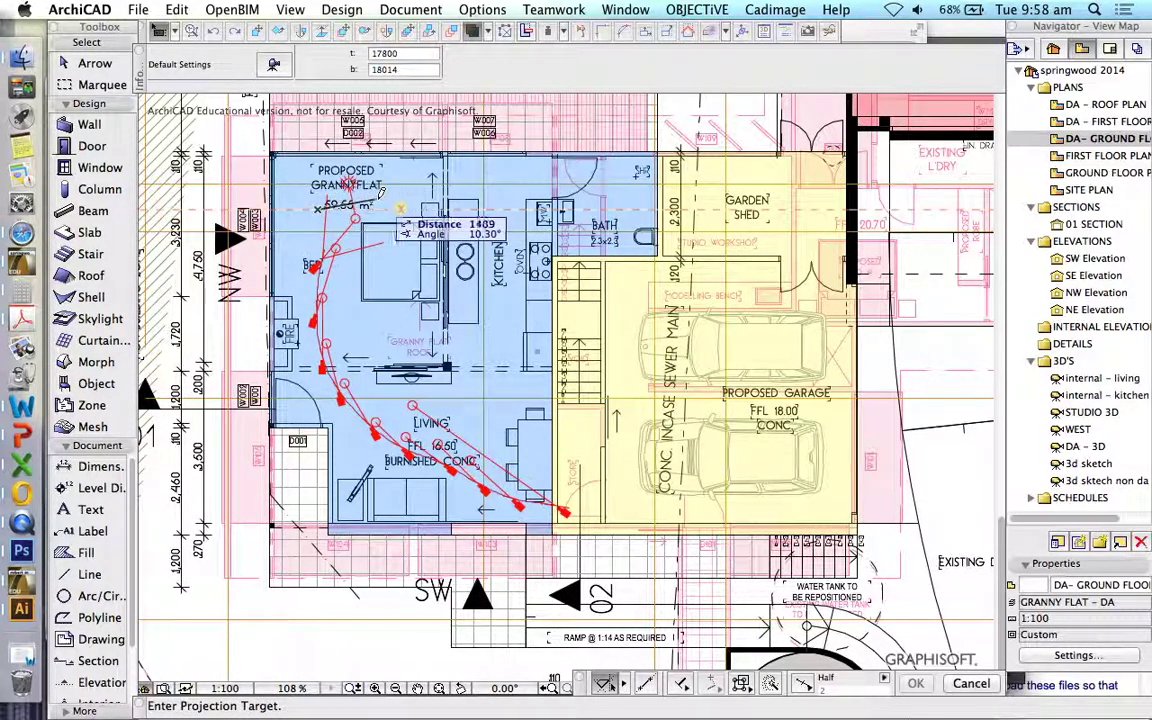
{"action": "left_click", "coordinate": [370, 166]}
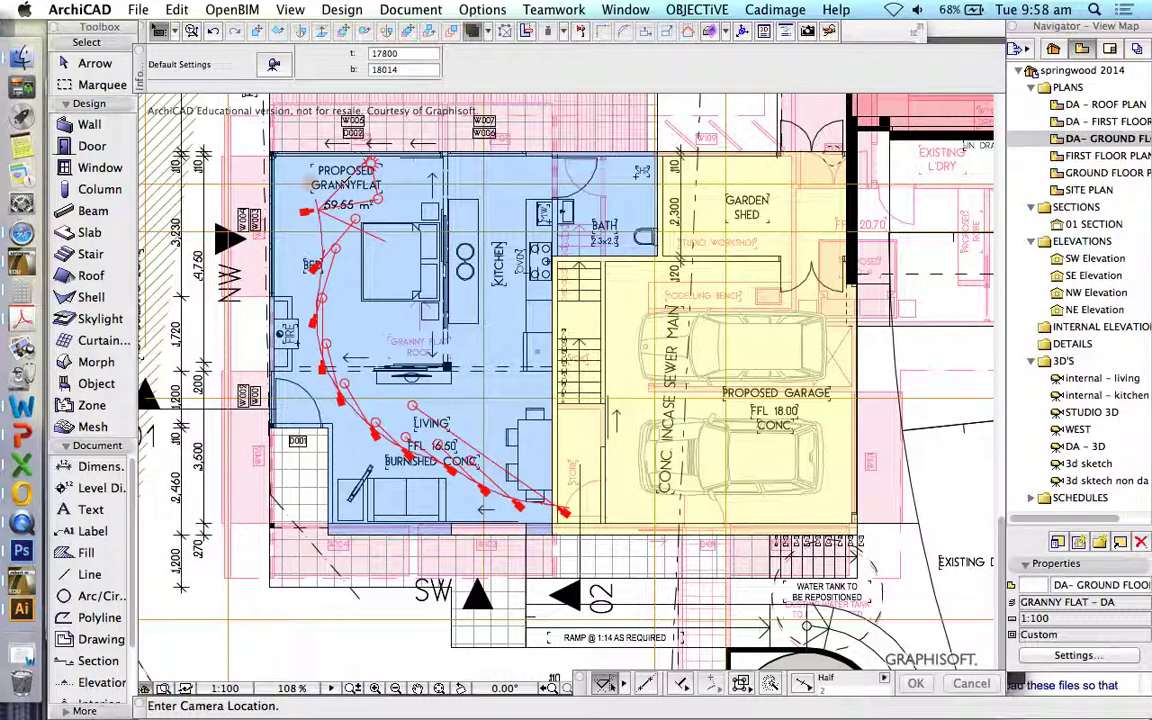
{"action": "left_click", "coordinate": [315, 176]}
{"action": "left_click", "coordinate": [395, 208]}
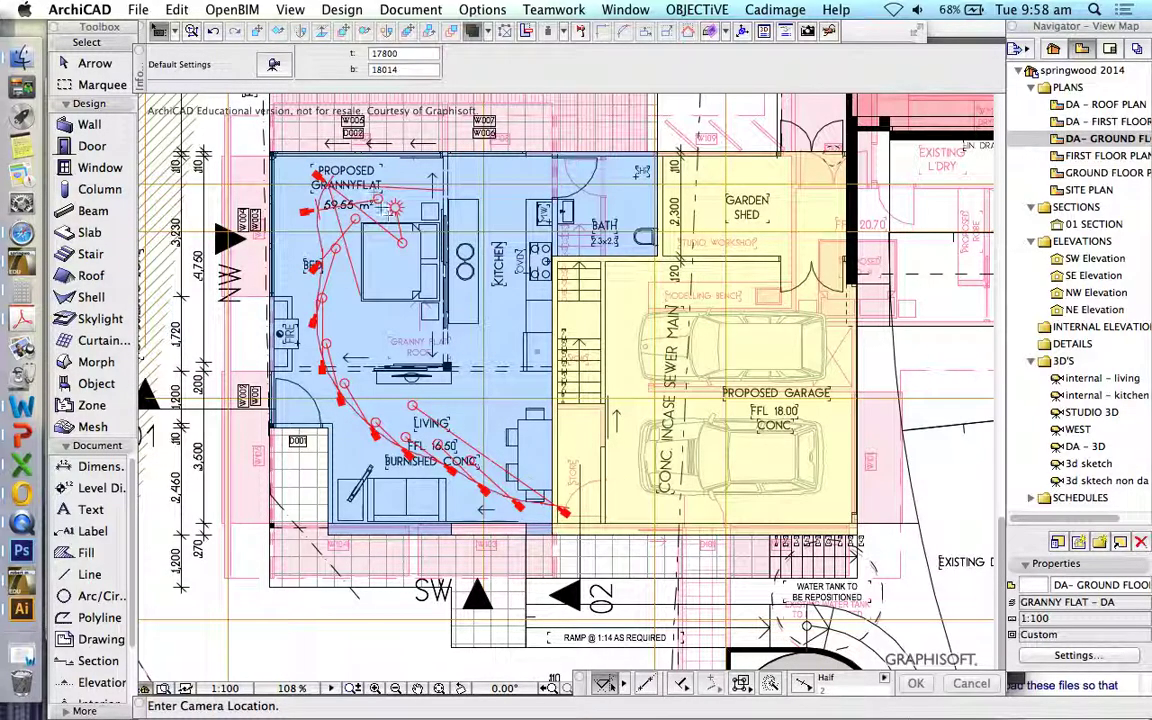
{"action": "left_click", "coordinate": [364, 174]}
{"action": "left_click", "coordinate": [414, 318]}
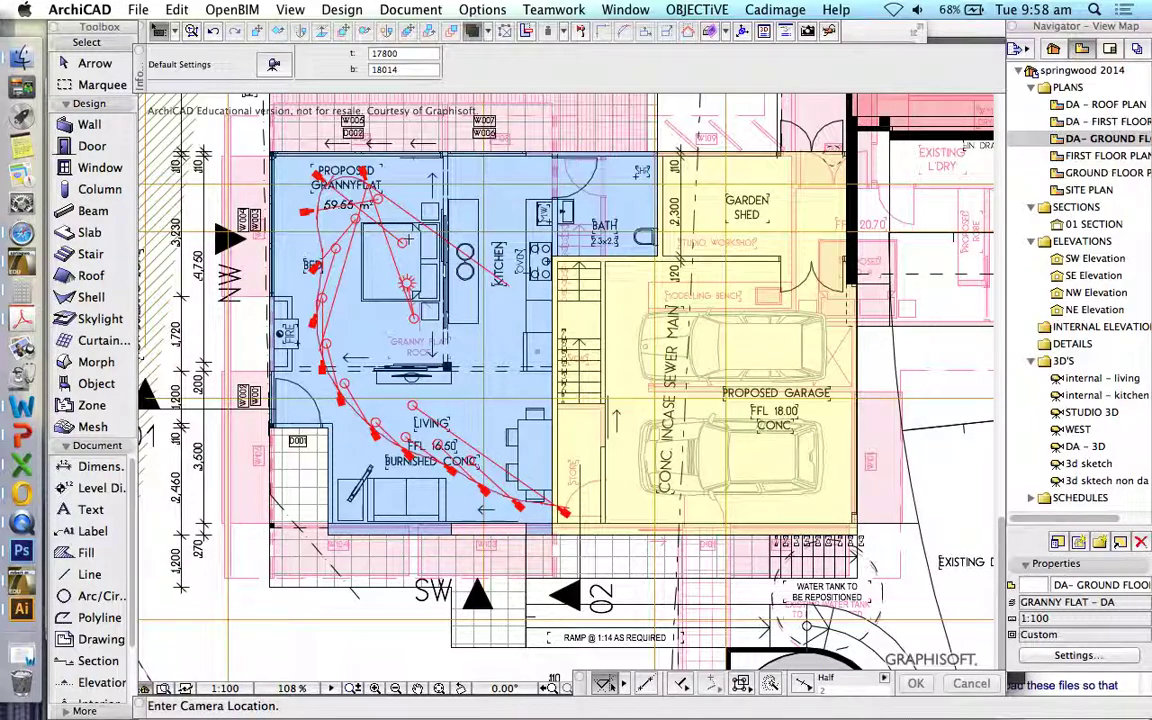
Step: Undo all the added cameras back to the original living room camera, and redo the ground floor deletion
{"action": "key", "text": "super+z"}
{"action": "key", "text": "super+z"}
{"action": "key", "text": "super+z"}
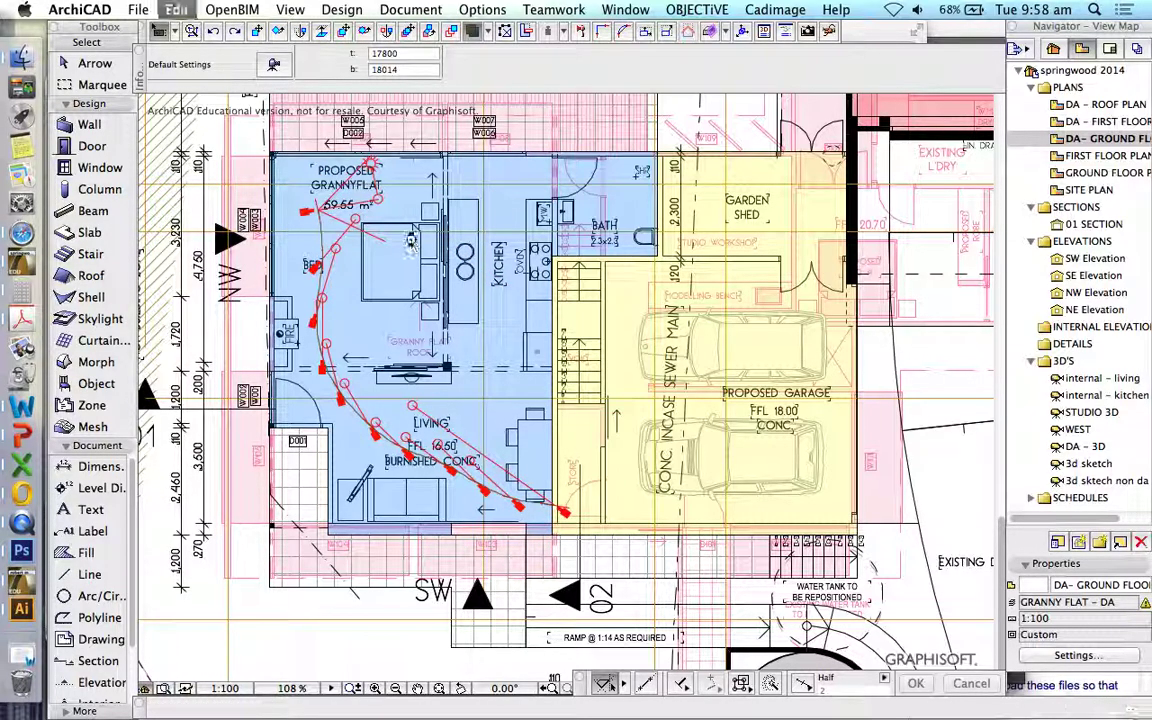
{"action": "key", "text": "super+z"}
{"action": "key", "text": "super+z"}
{"action": "key", "text": "super+z"}
{"action": "key", "text": "super+z"}
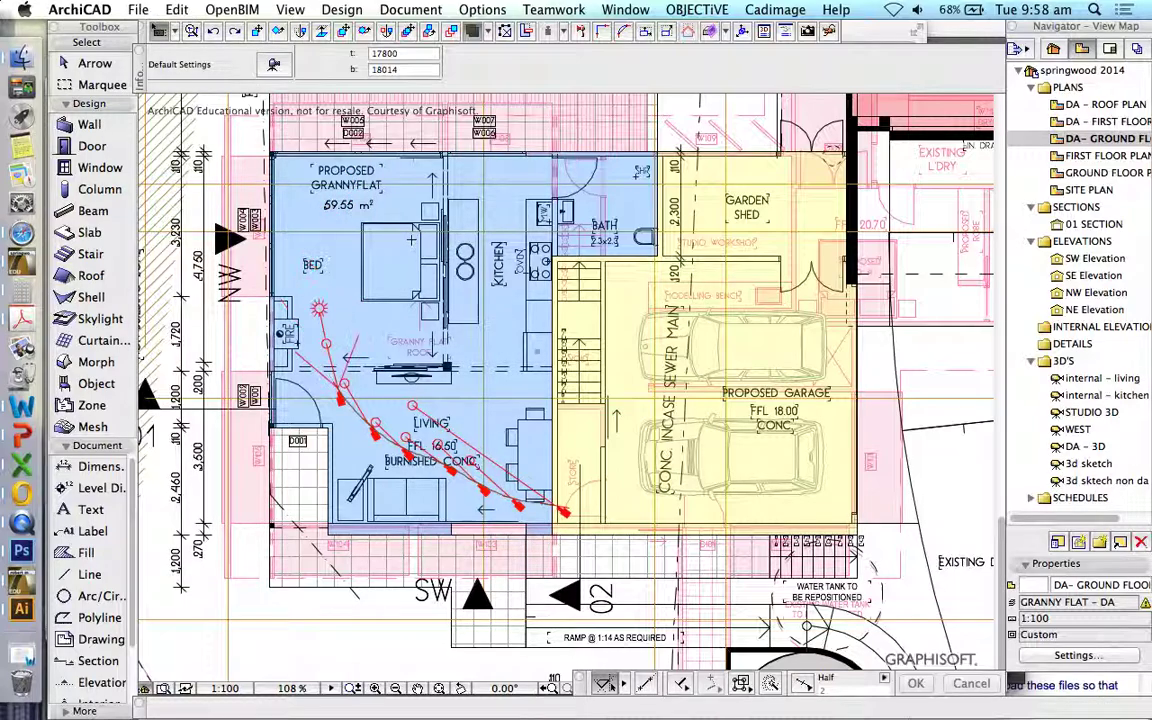
{"action": "key", "text": "super+z"}
{"action": "key", "text": "super+z"}
{"action": "key", "text": "super+z"}
{"action": "key", "text": "super+z"}
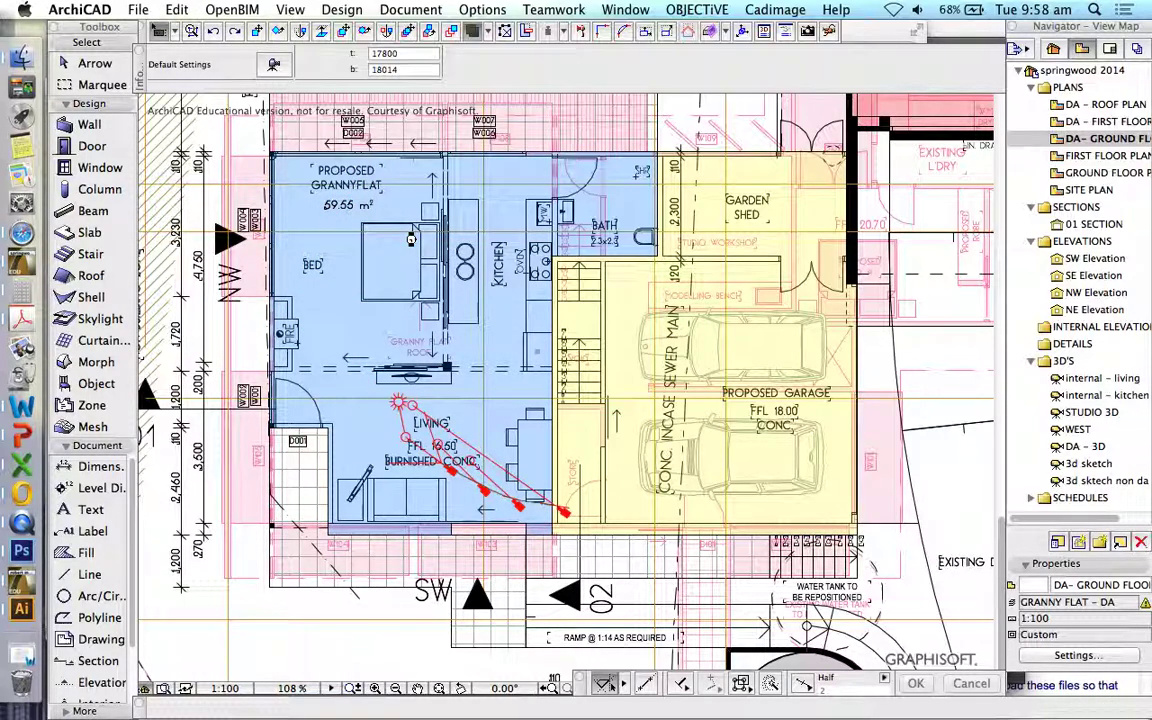
{"action": "key", "text": "super+z"}
{"action": "key", "text": "super+z"}
{"action": "key", "text": "super+z"}
{"action": "key", "text": "super+z"}
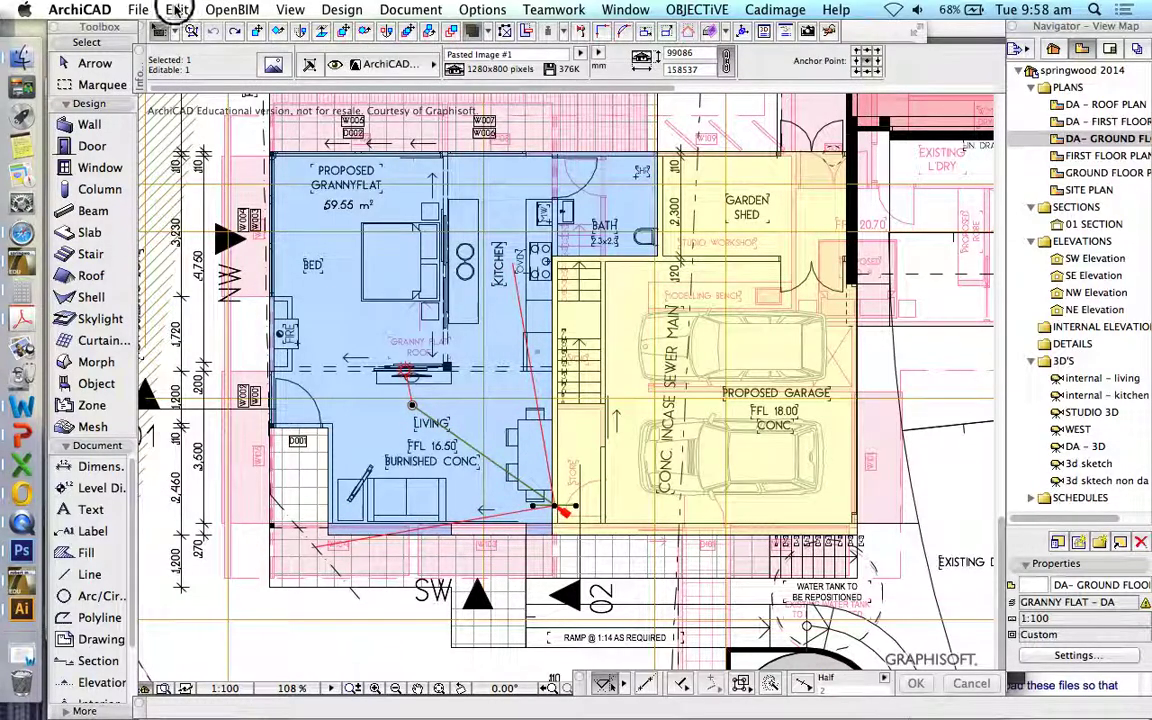
{"action": "left_click", "coordinate": [162, 9]}
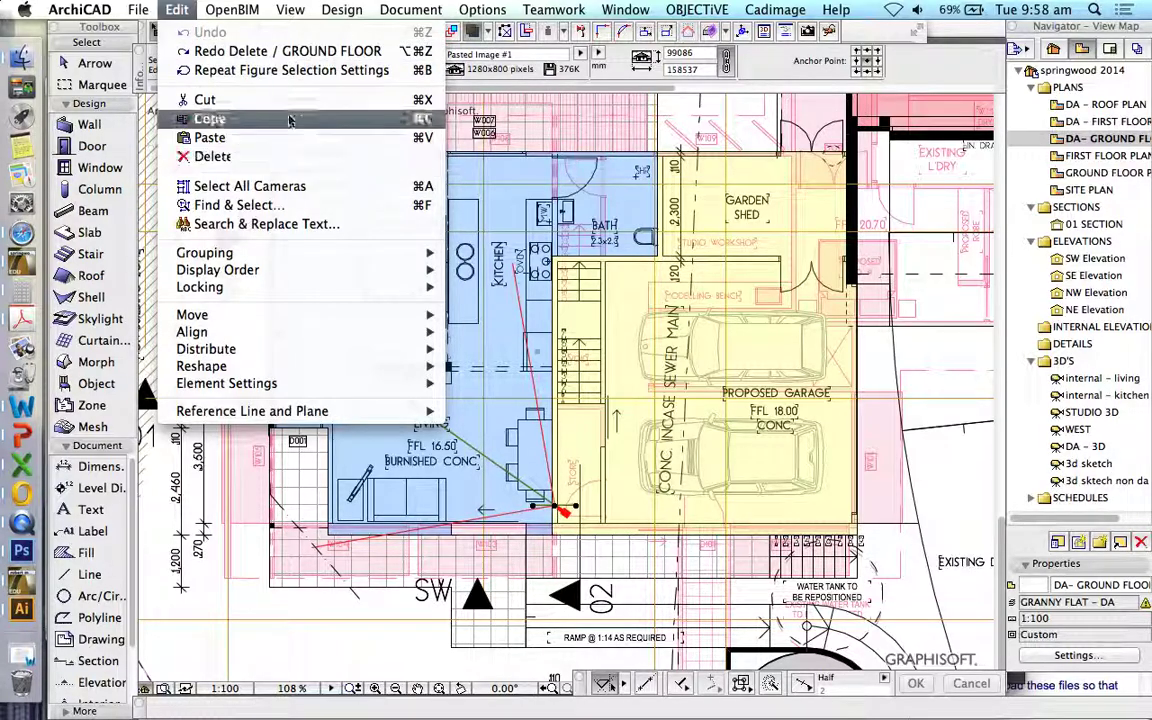
{"action": "left_click", "coordinate": [243, 52]}
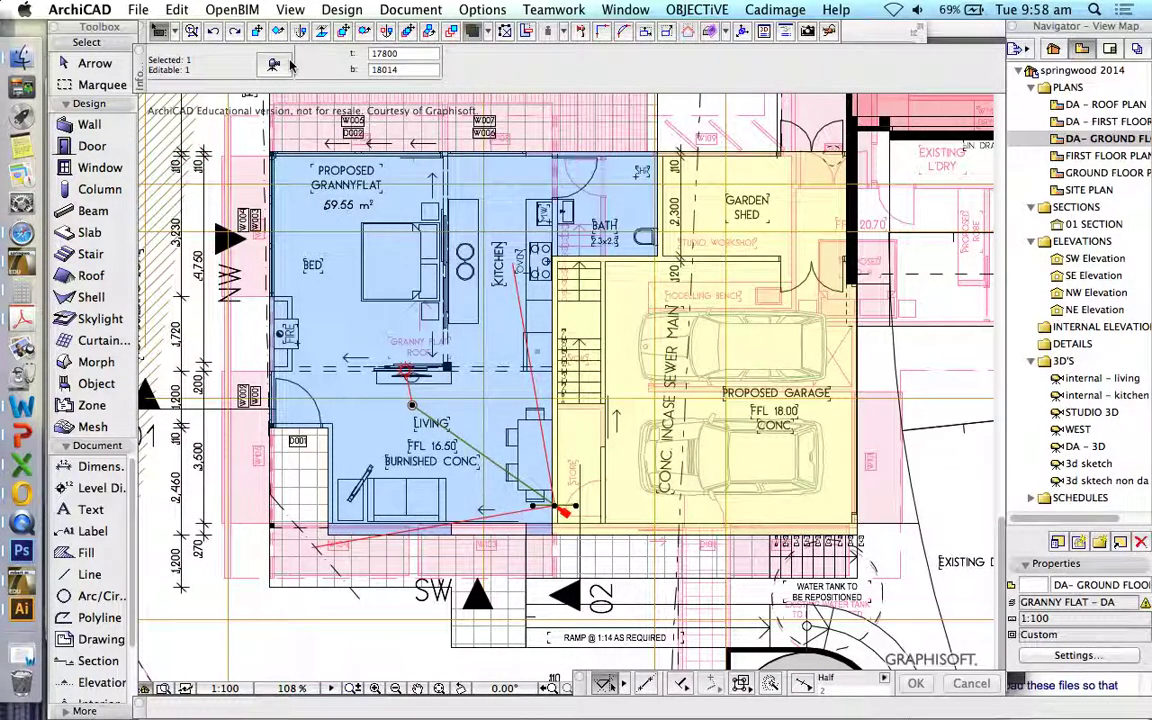
Step: Set the living room camera's view cone to 70° in its camera settings
{"action": "left_click", "coordinate": [274, 64]}
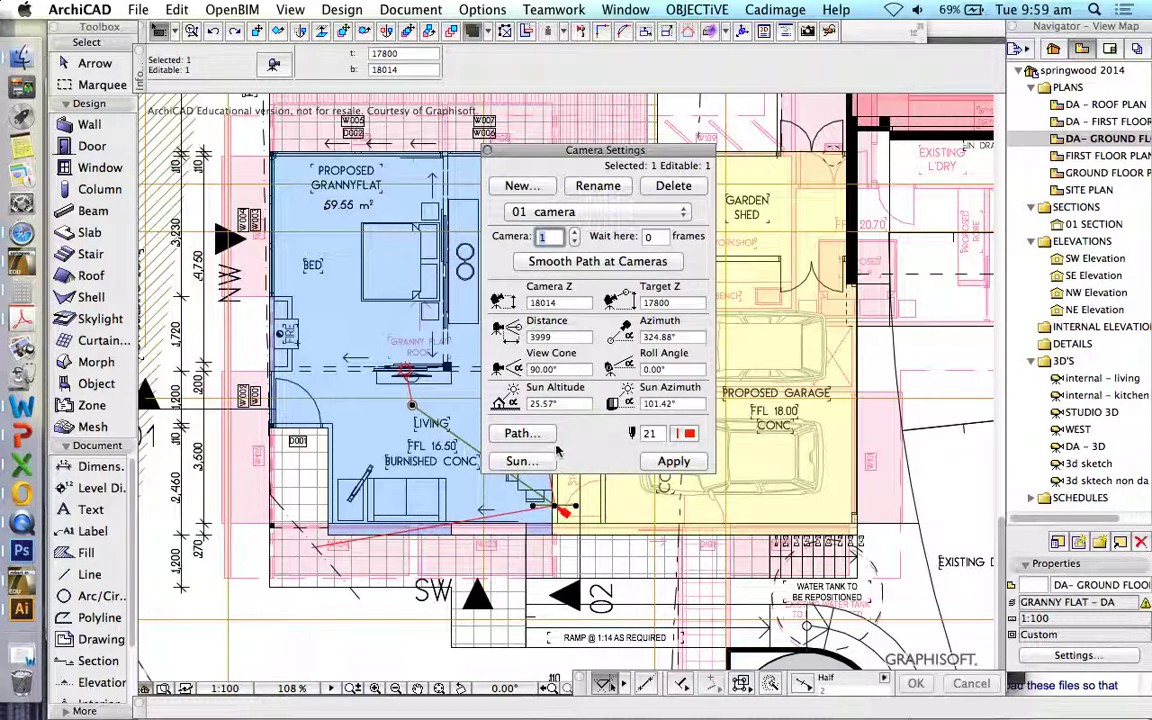
{"action": "left_click_drag", "start_coordinate": [568, 370], "coordinate": [508, 368]}
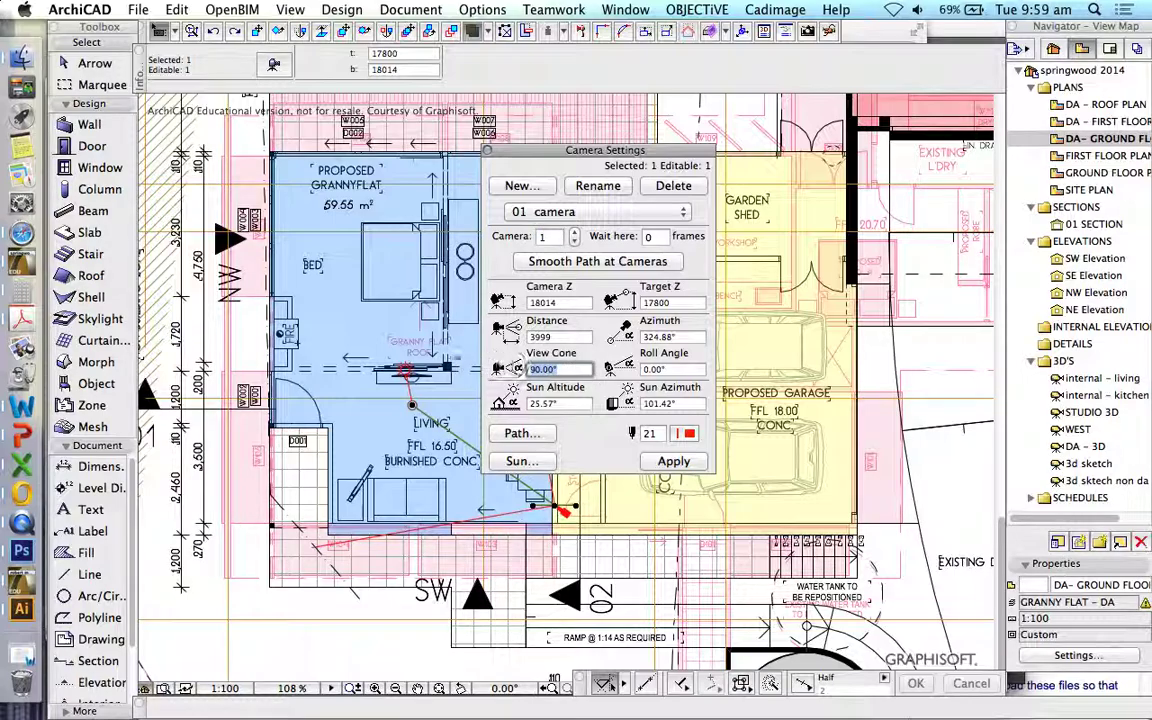
{"action": "type", "text": "70"}
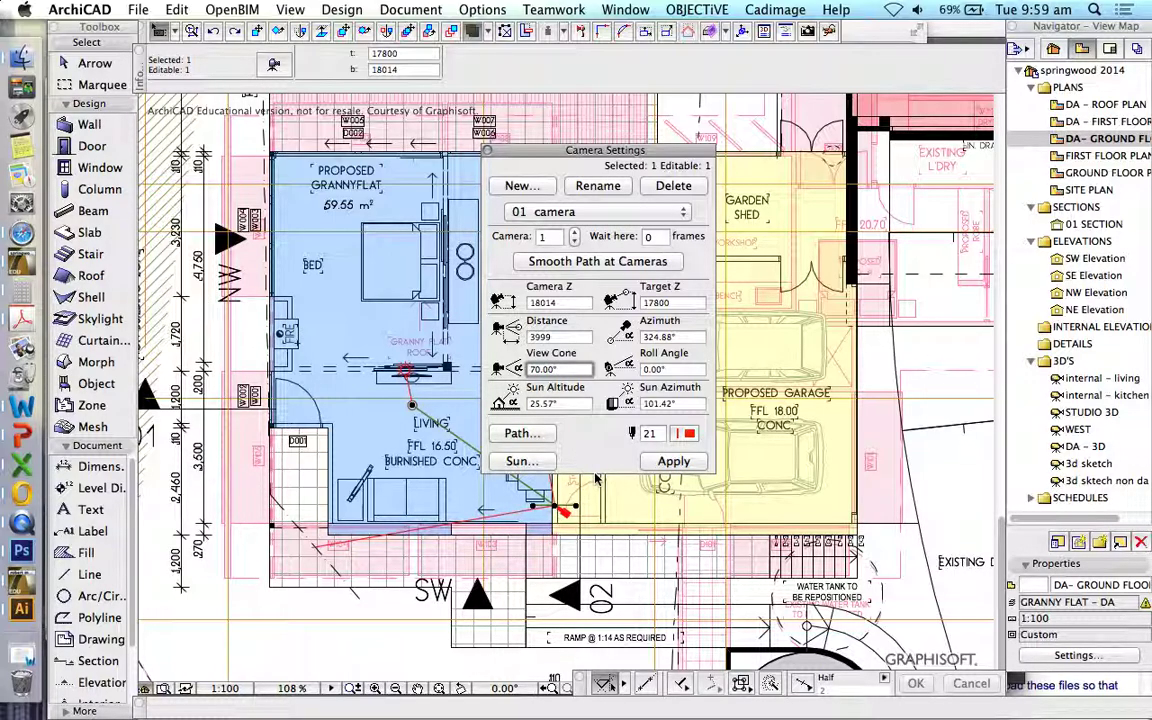
Step: Set the camera path's in-between frames to 50, apply the settings and close them
{"action": "left_click", "coordinate": [528, 434]}
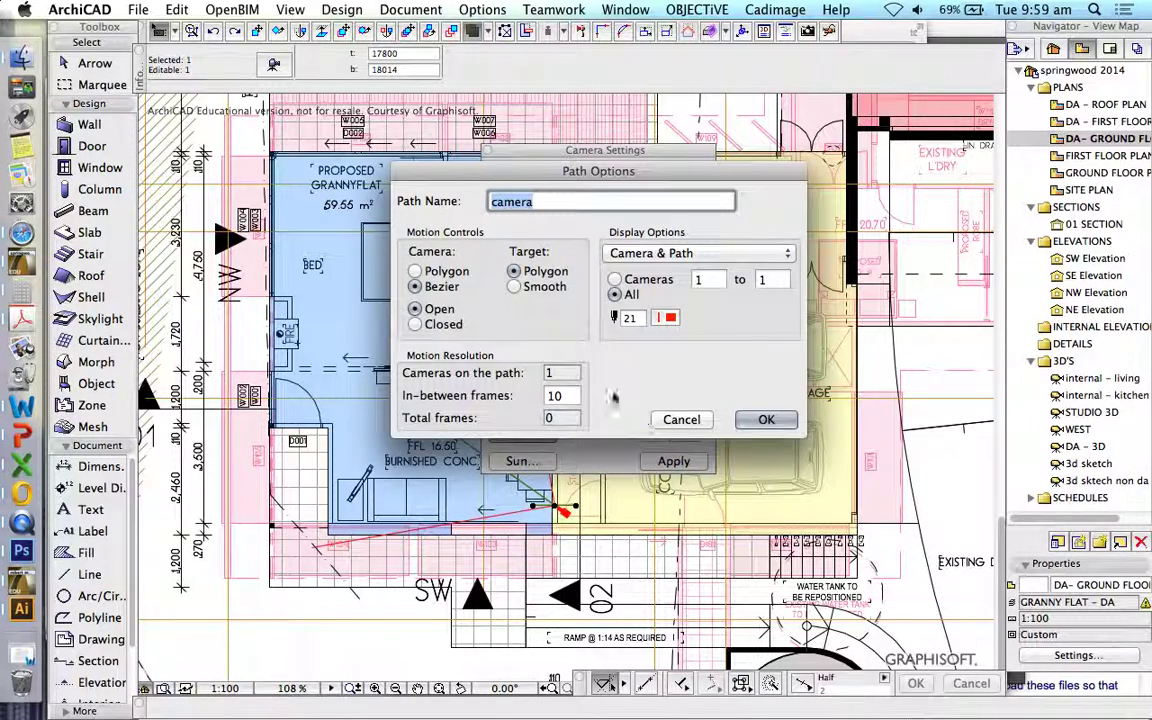
{"action": "left_click", "coordinate": [573, 396]}
{"action": "left_click_drag", "start_coordinate": [574, 397], "coordinate": [357, 390]}
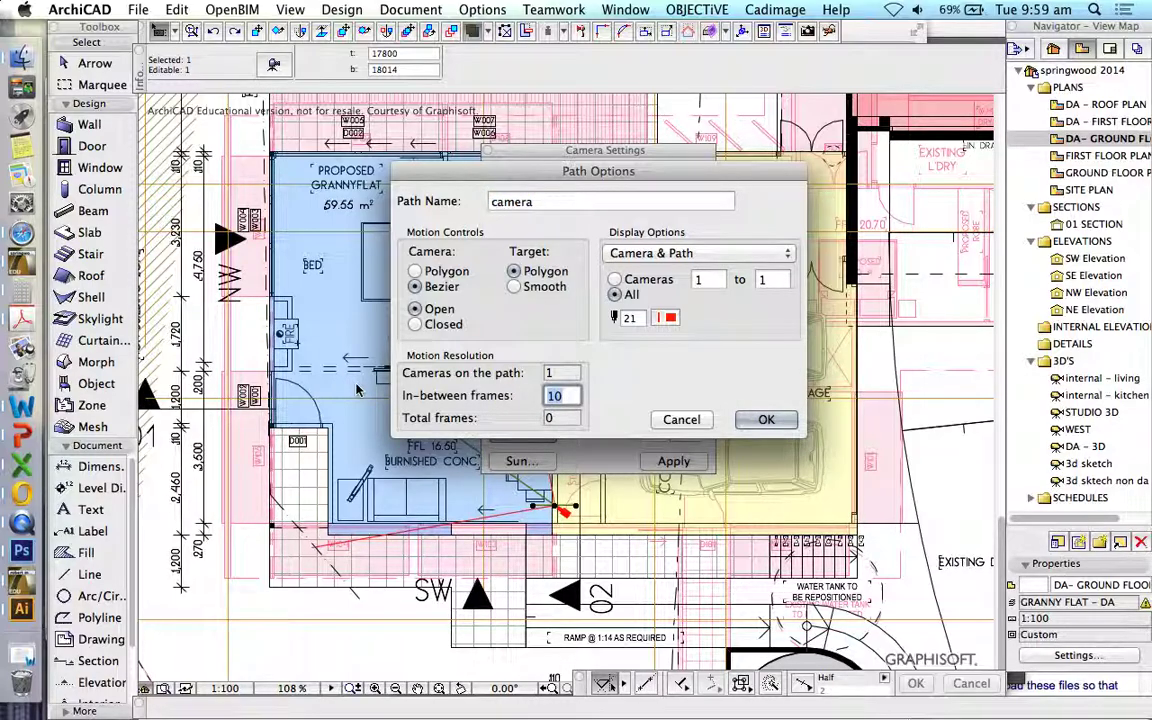
{"action": "type", "text": "50"}
{"action": "left_click", "coordinate": [765, 418]}
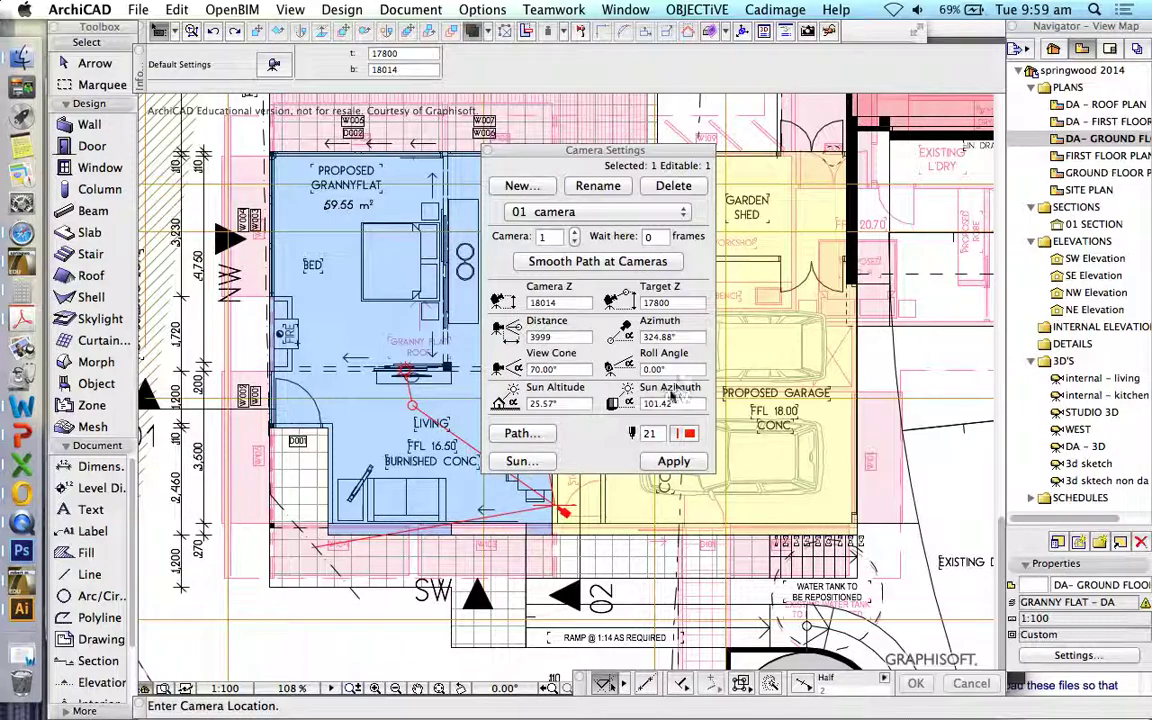
{"action": "left_click", "coordinate": [668, 462]}
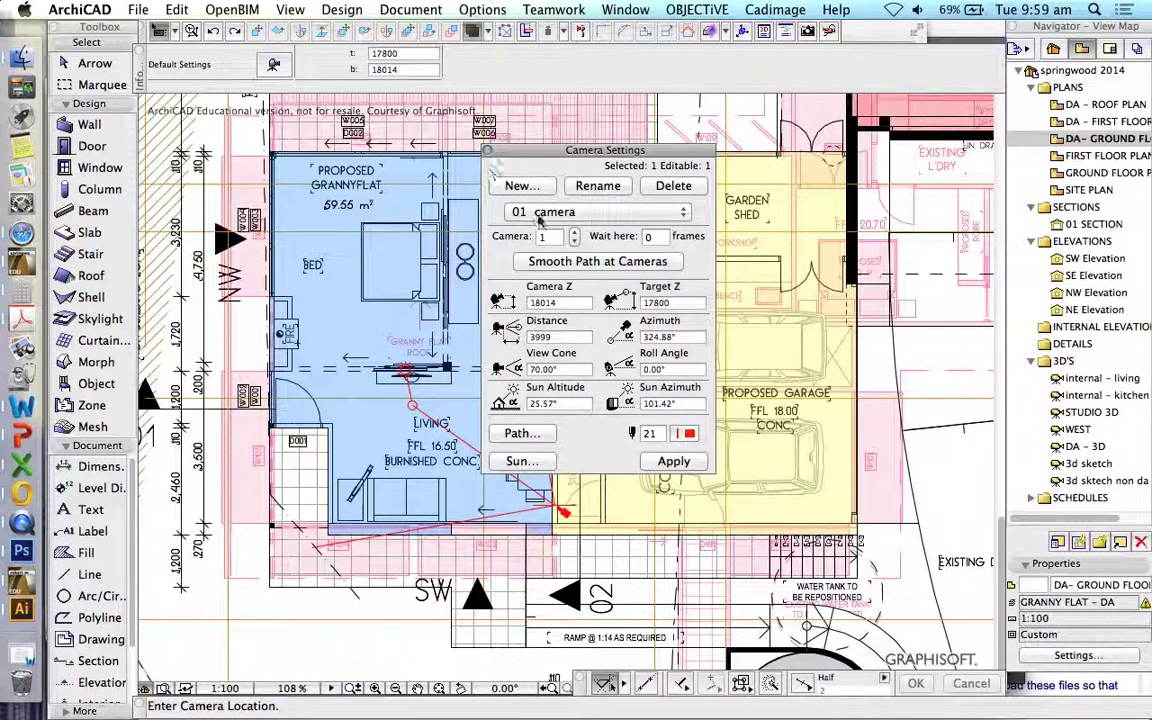
{"action": "left_click_drag", "start_coordinate": [493, 154], "coordinate": [490, 152]}
{"action": "left_click", "coordinate": [485, 149]}
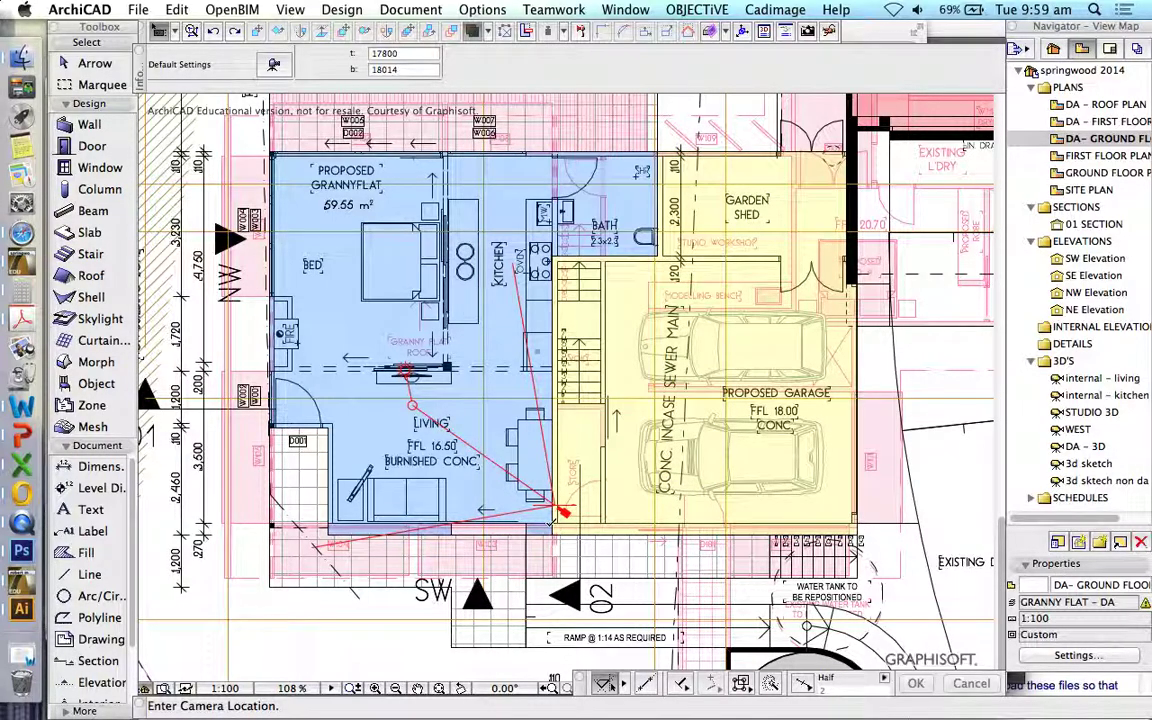
Step: Try to set the living room camera's view cone to 70° and check its path settings, closing the camera settings without applying
{"action": "left_click", "coordinate": [555, 505], "text": "shift"}
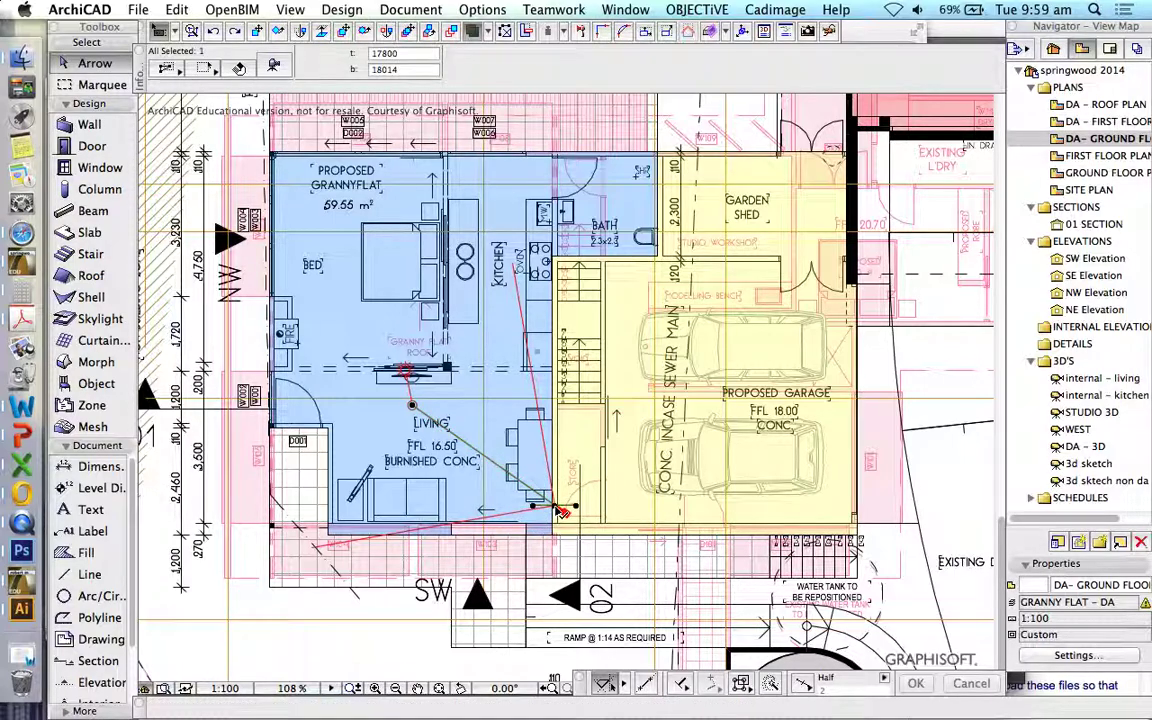
{"action": "left_click", "coordinate": [277, 71]}
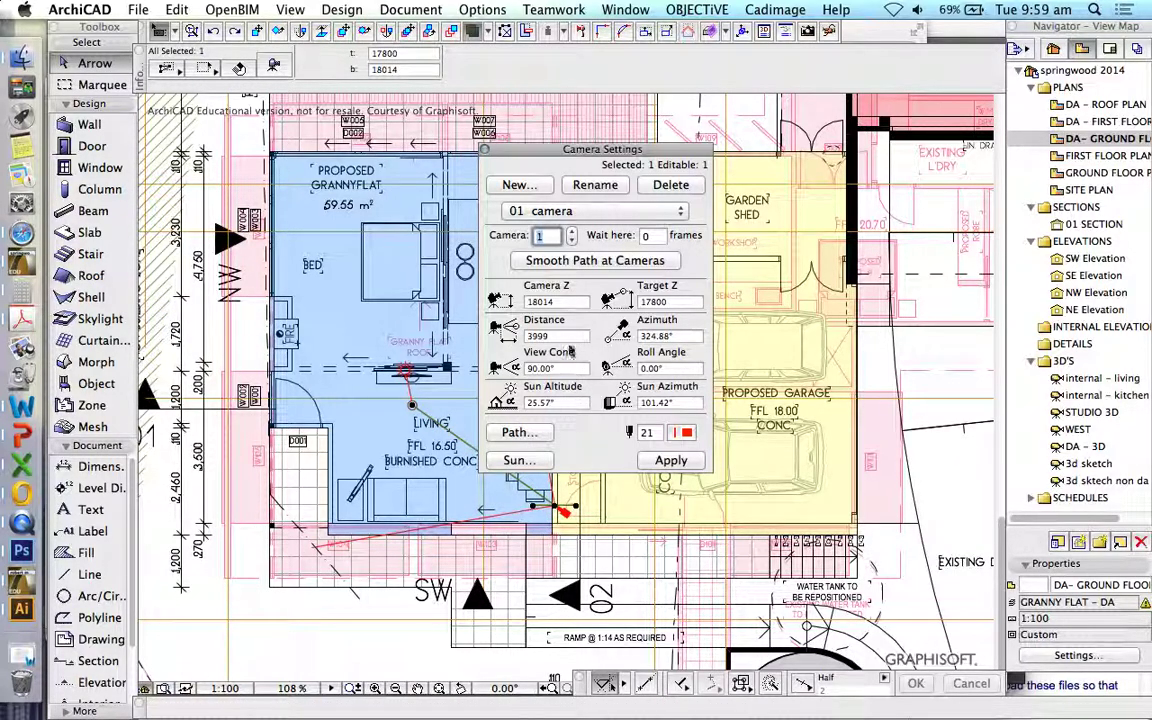
{"action": "left_click_drag", "start_coordinate": [568, 368], "coordinate": [468, 367]}
{"action": "type", "text": "70"}
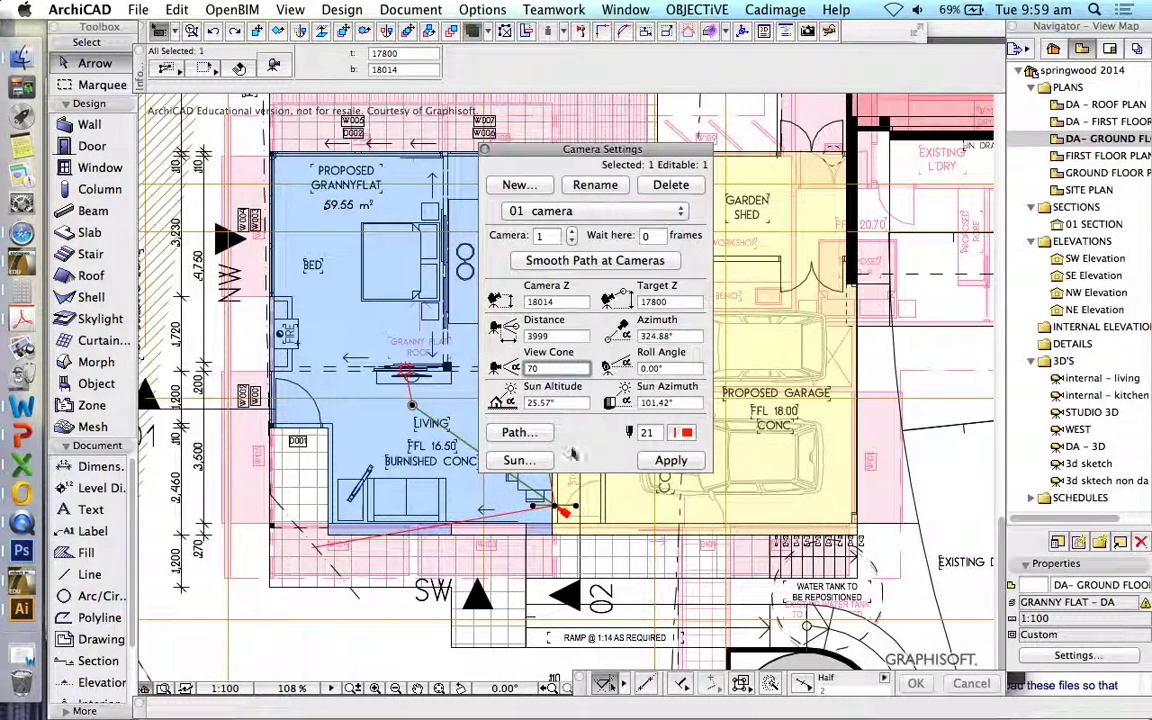
{"action": "key", "text": "Return"}
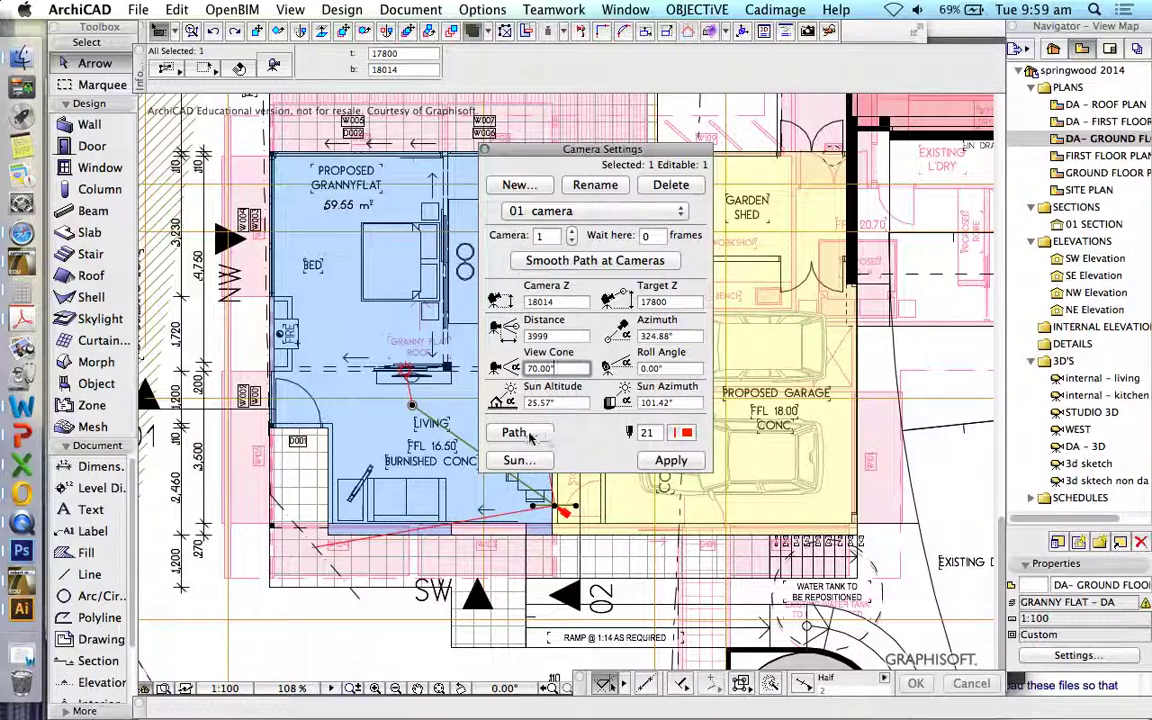
{"action": "left_click", "coordinate": [519, 432]}
{"action": "left_click", "coordinate": [768, 420]}
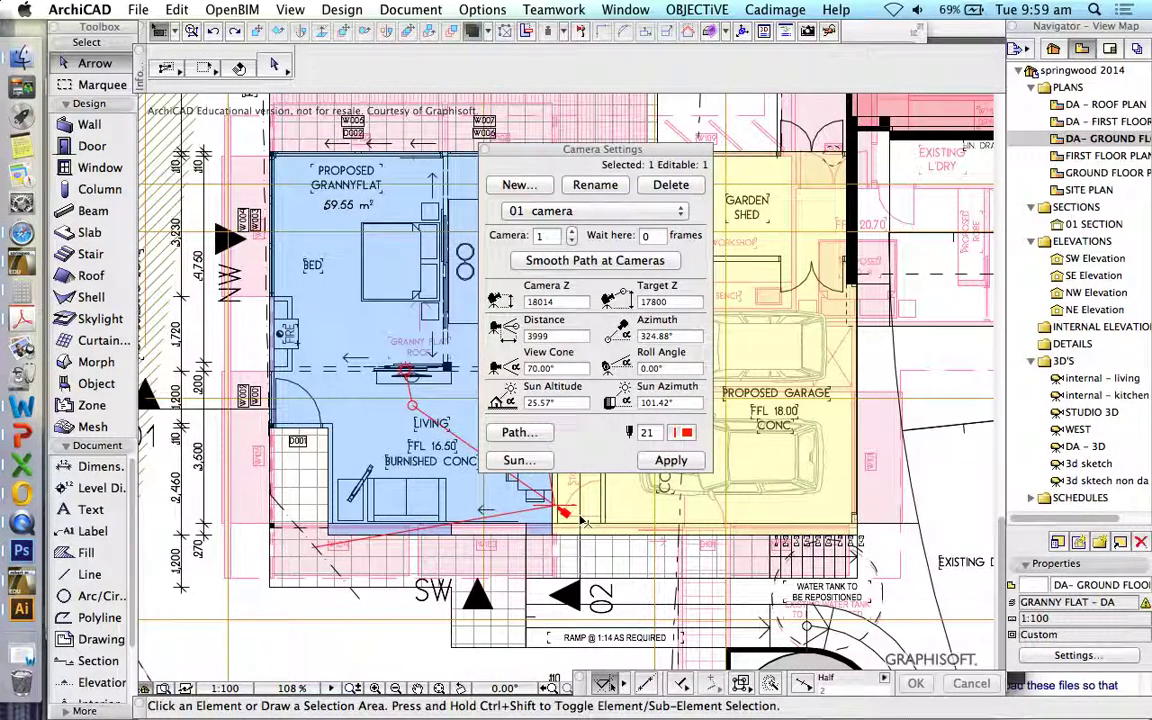
{"action": "left_click", "coordinate": [484, 149]}
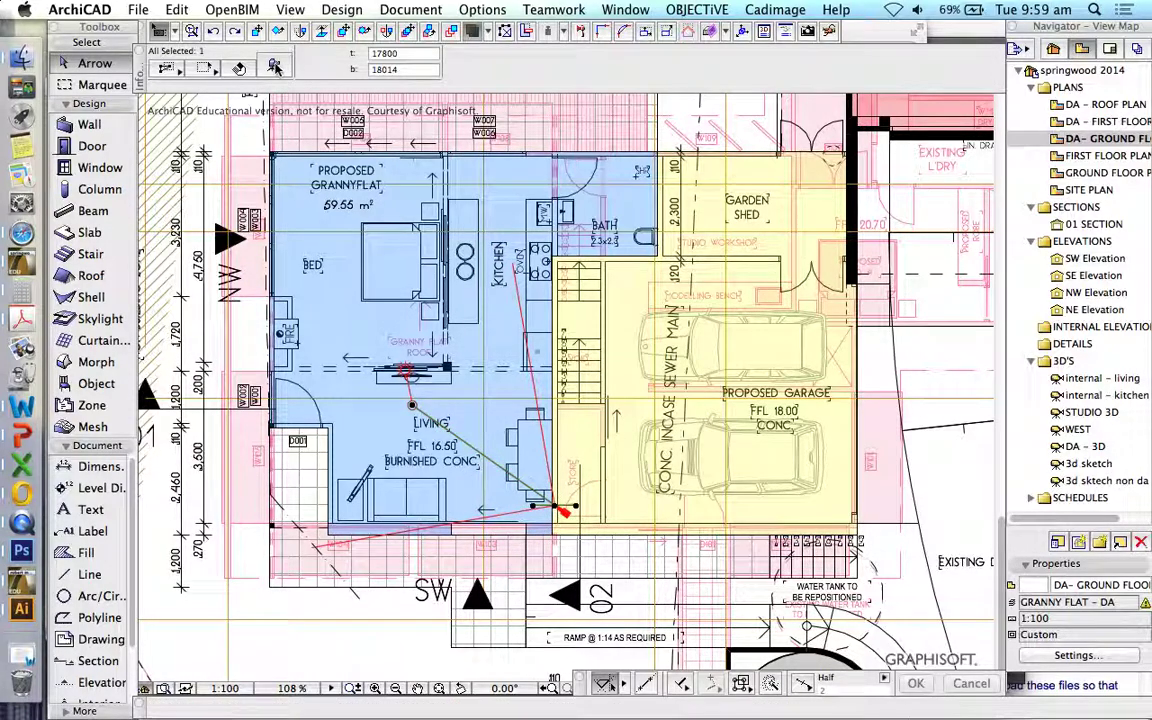
Step: Set the living room camera's view cone to 70°, apply it, close the camera settings and deselect the camera
{"action": "left_click", "coordinate": [245, 60]}
{"action": "double_click", "coordinate": [546, 367]}
{"action": "type", "text": "70"}
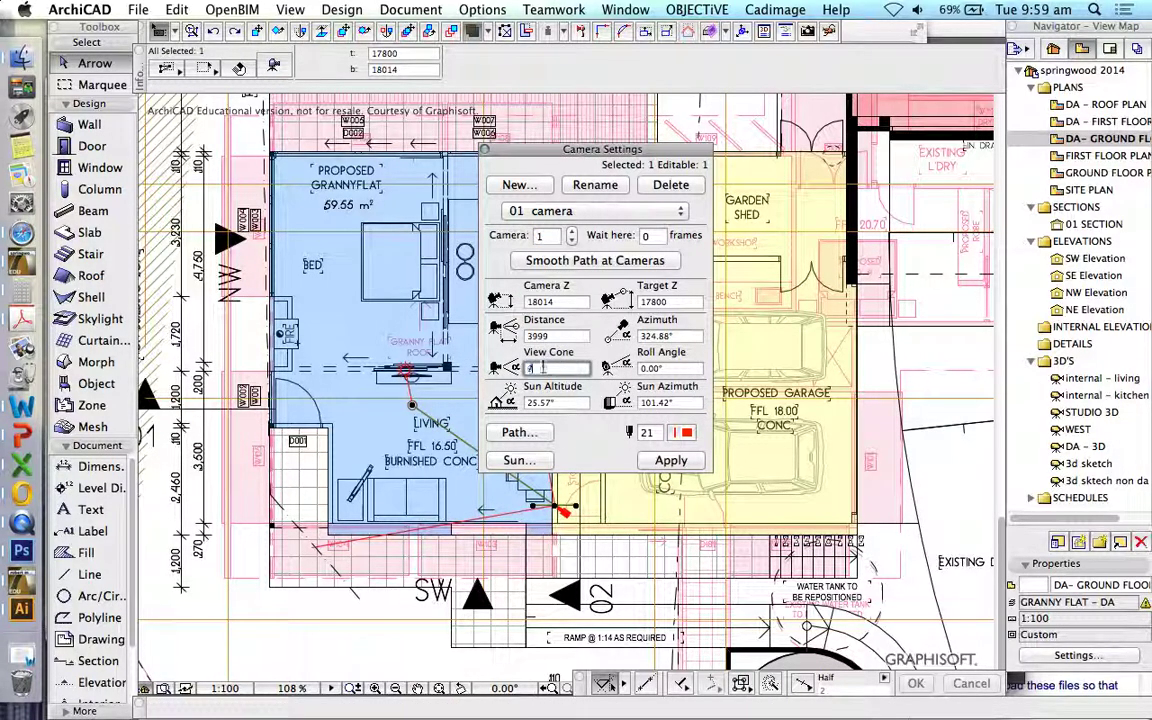
{"action": "left_click", "coordinate": [691, 466]}
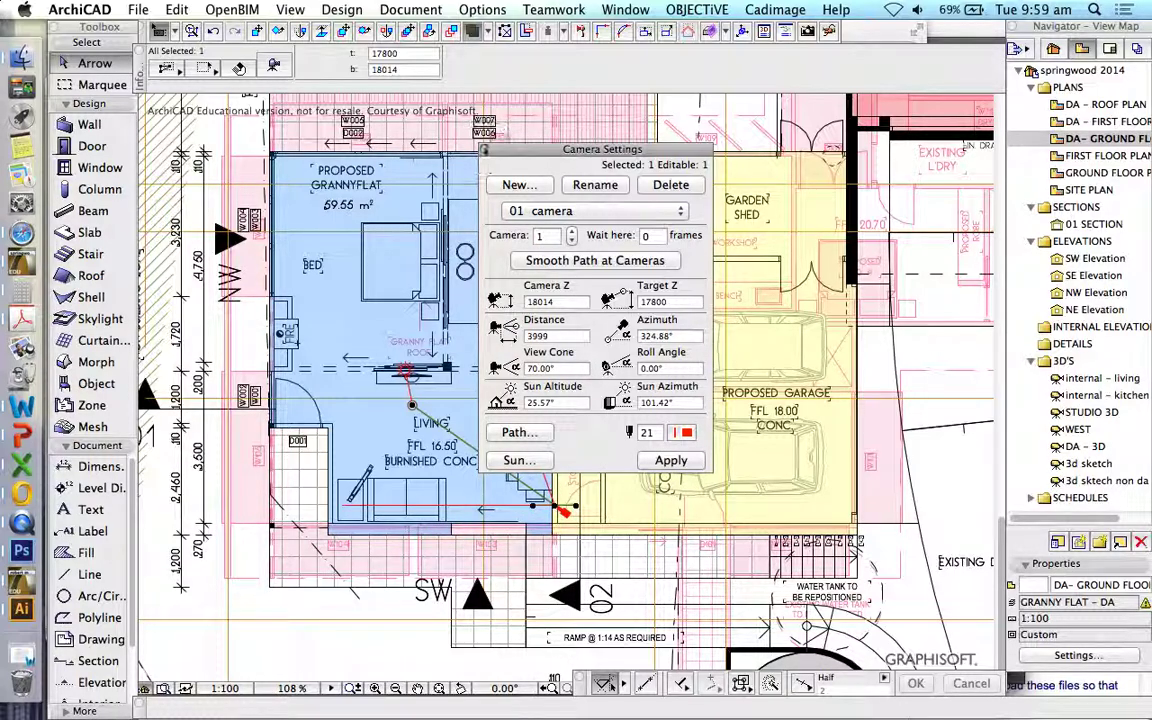
{"action": "left_click", "coordinate": [485, 152]}
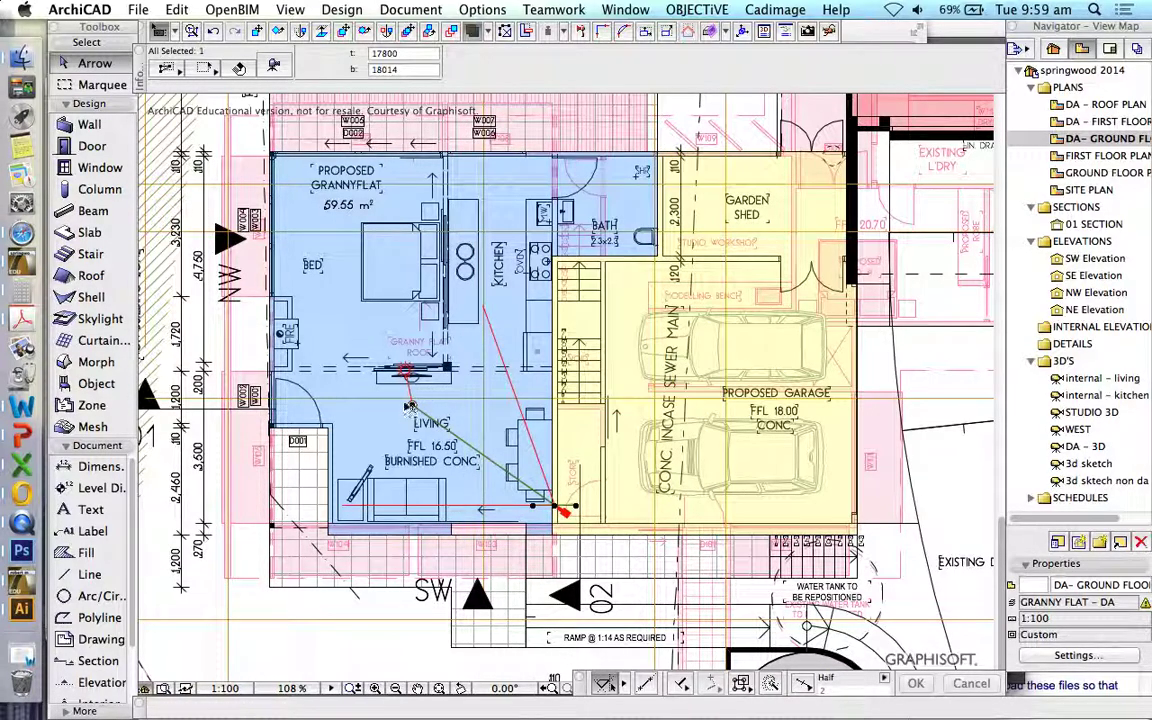
{"action": "key", "text": "Escape"}
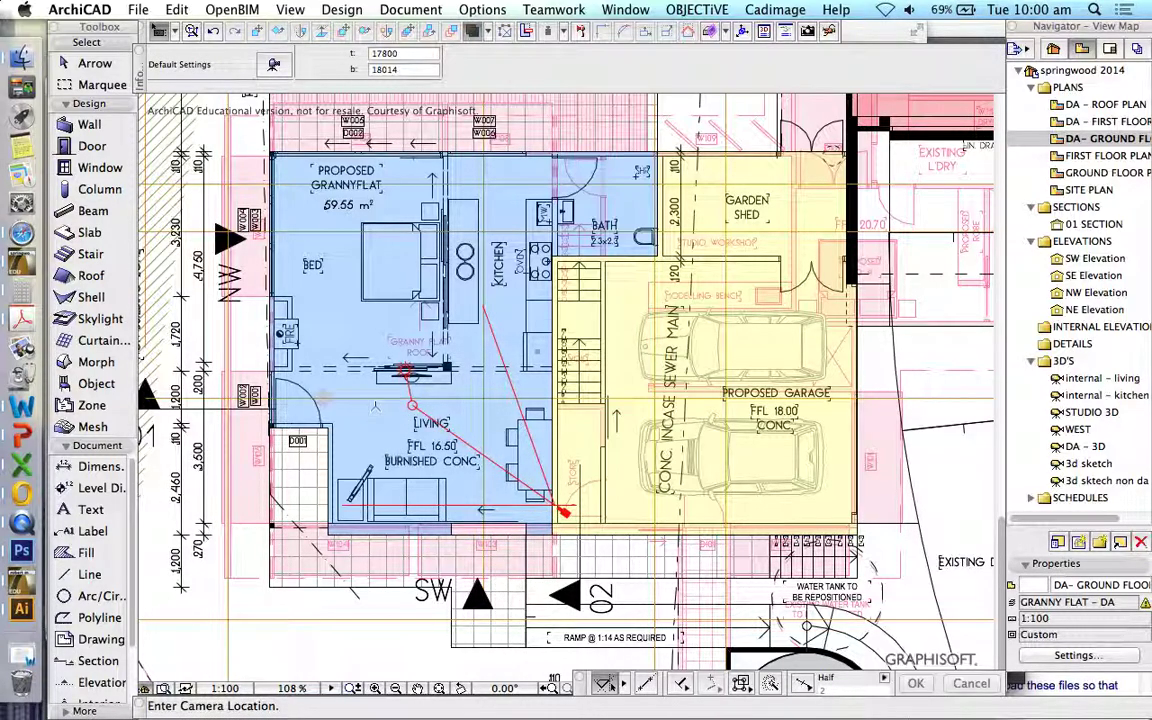
Step: Add three cameras: west living area facing the bed, bedroom's northwest corner facing northeast, and north of the bed facing back towards the entry
{"action": "left_click", "coordinate": [374, 407]}
{"action": "left_click", "coordinate": [345, 297]}
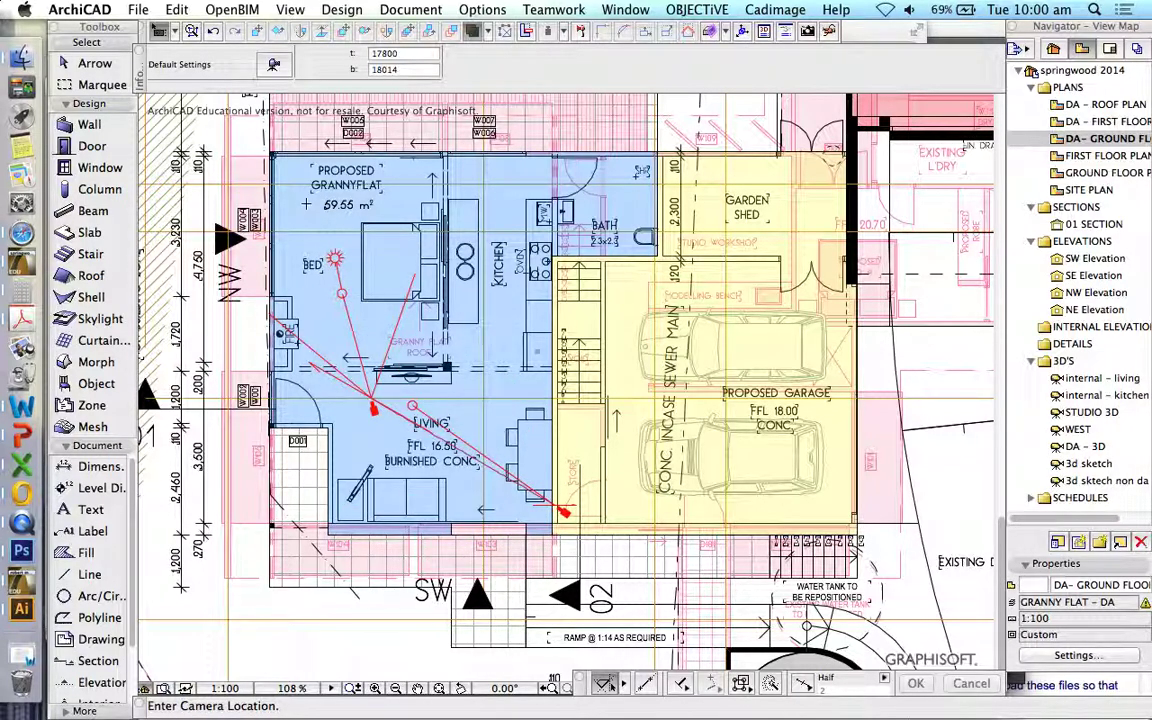
{"action": "left_click", "coordinate": [306, 204]}
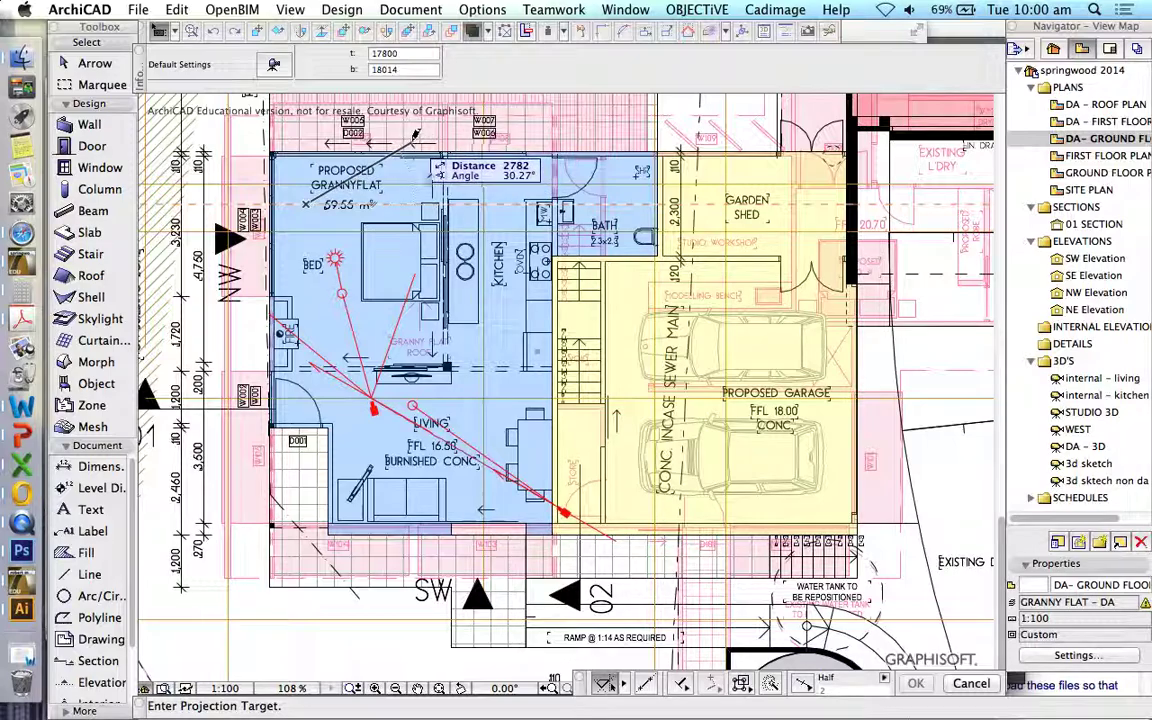
{"action": "left_click", "coordinate": [416, 133]}
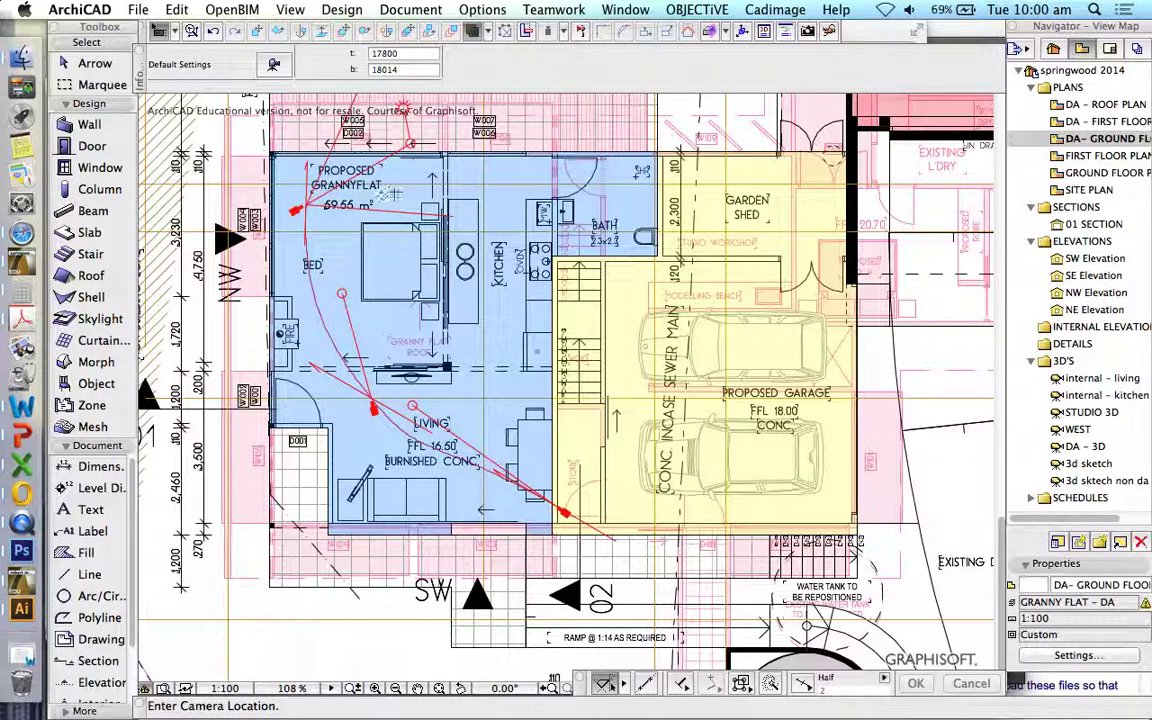
{"action": "left_click", "coordinate": [388, 184]}
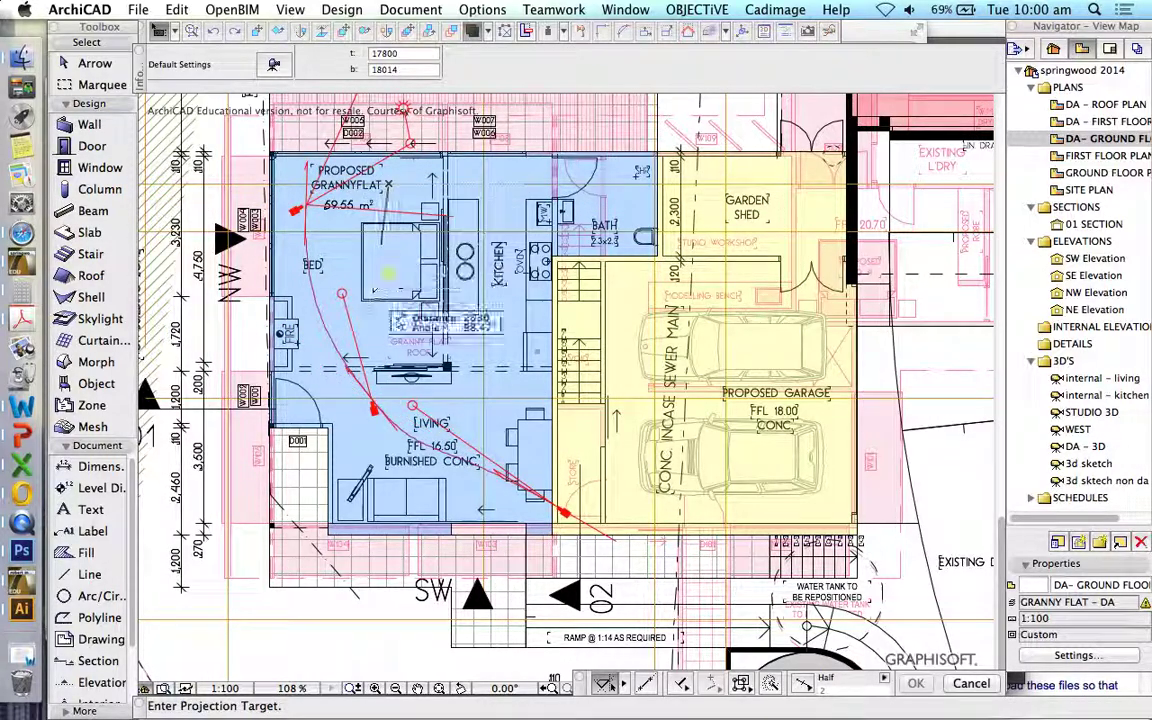
{"action": "left_click", "coordinate": [349, 420]}
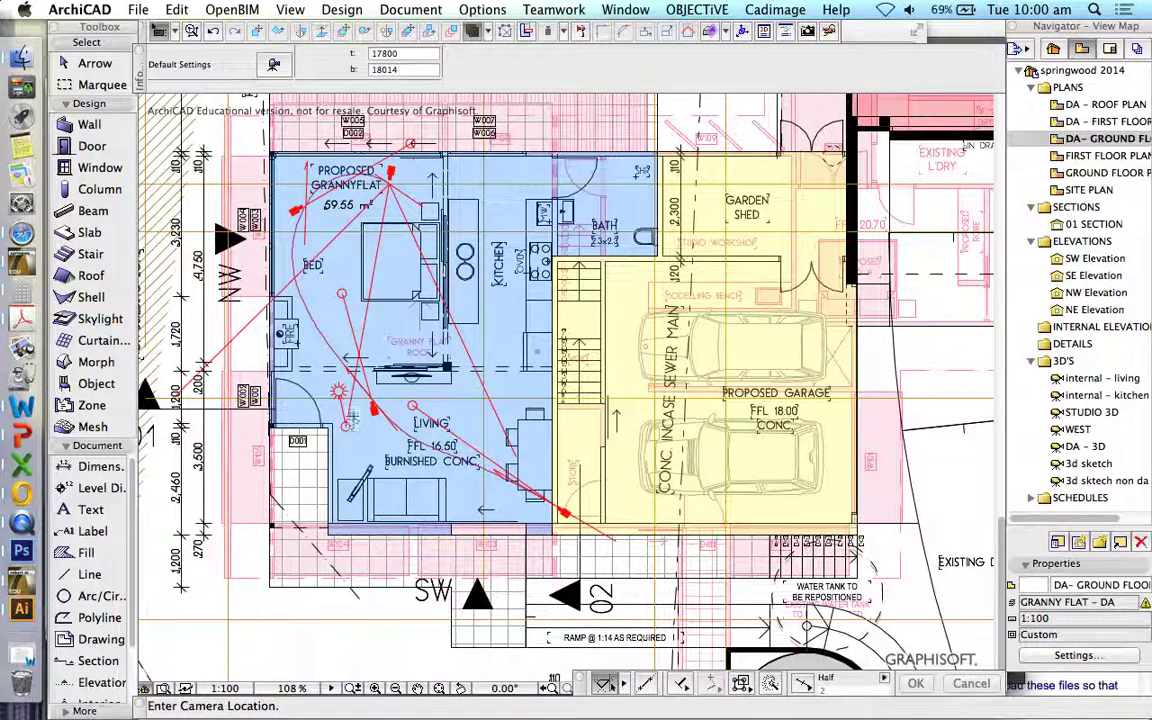
{"action": "scroll", "coordinate": [455, 512], "scroll_direction": "up", "scroll_amount": 2}
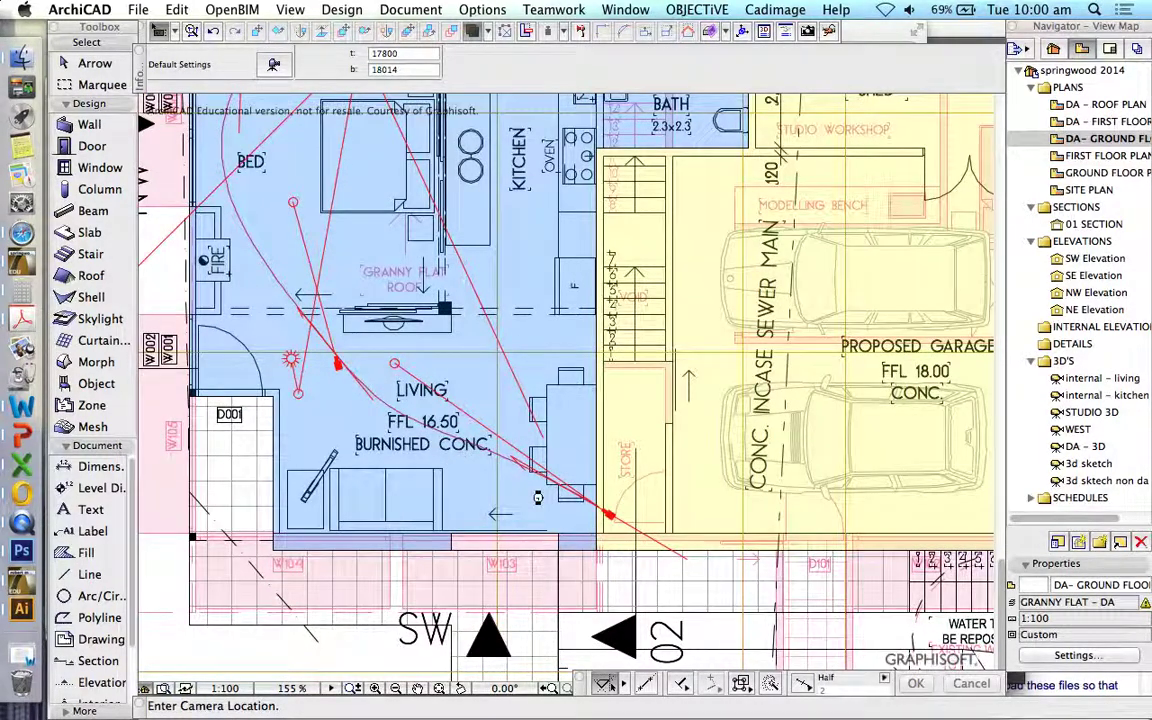
{"action": "scroll", "coordinate": [545, 512], "scroll_direction": "down", "scroll_amount": 2}
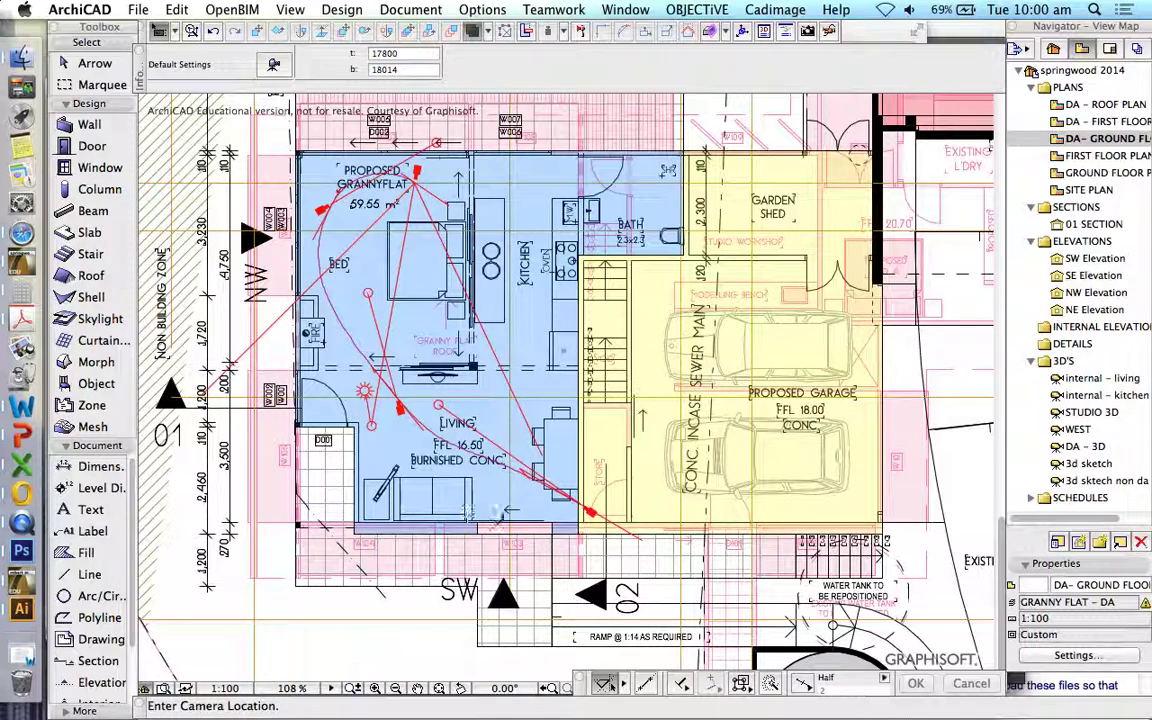
{"action": "scroll", "coordinate": [505, 495], "scroll_direction": "up", "scroll_amount": 3}
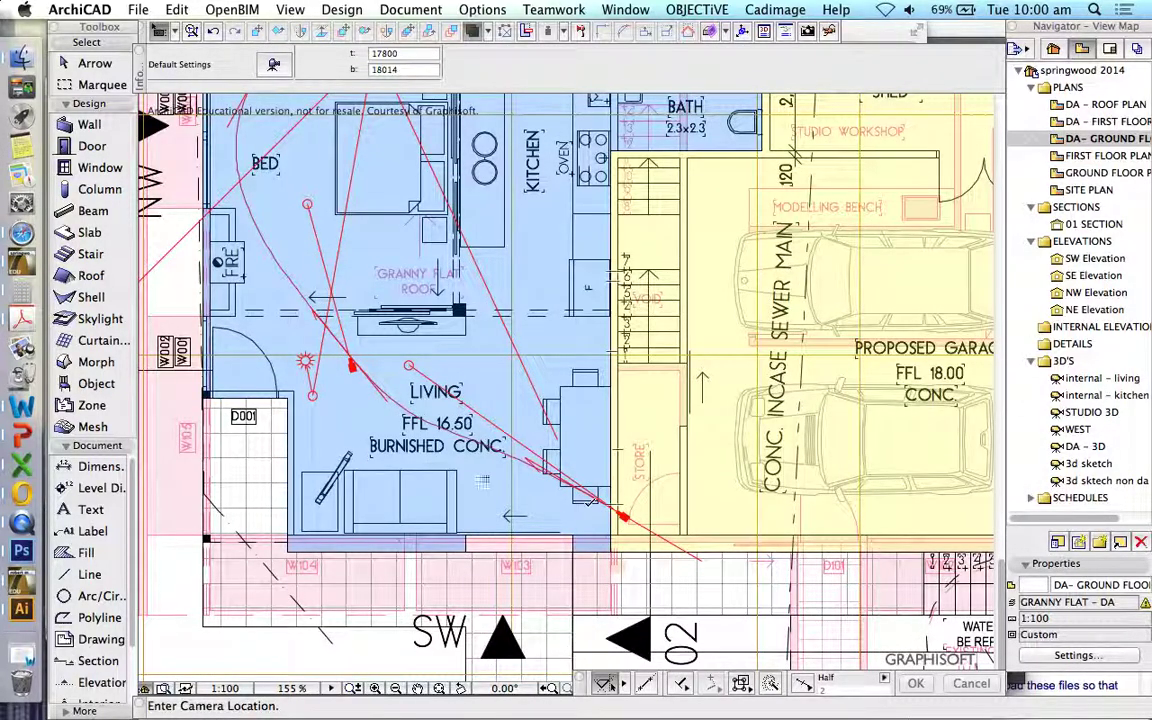
{"action": "scroll", "coordinate": [520, 470], "scroll_direction": "down", "scroll_amount": 1}
{"action": "scroll", "coordinate": [517, 473], "scroll_direction": "down", "scroll_amount": 1}
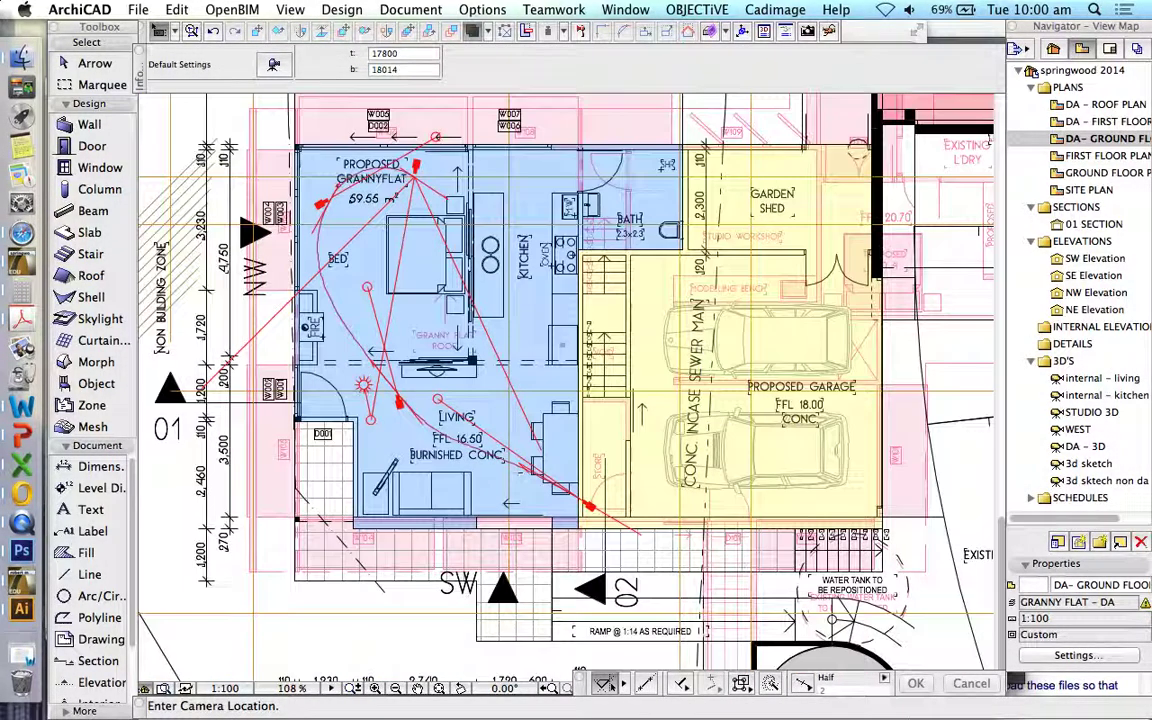
{"action": "key", "text": "Escape"}
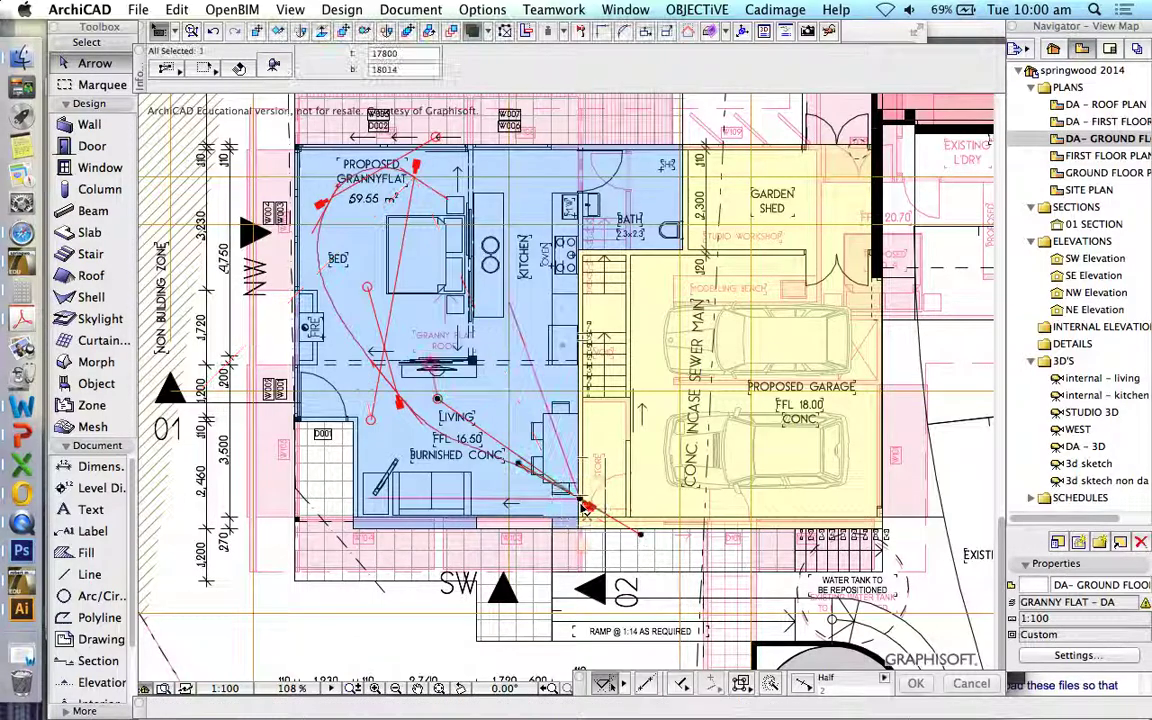
Step: Reshape the camera path at the first living room camera by stretching both of its tangent handles, bringing the inner one close to the camera
{"action": "scroll", "coordinate": [535, 506], "scroll_direction": "up", "scroll_amount": 2}
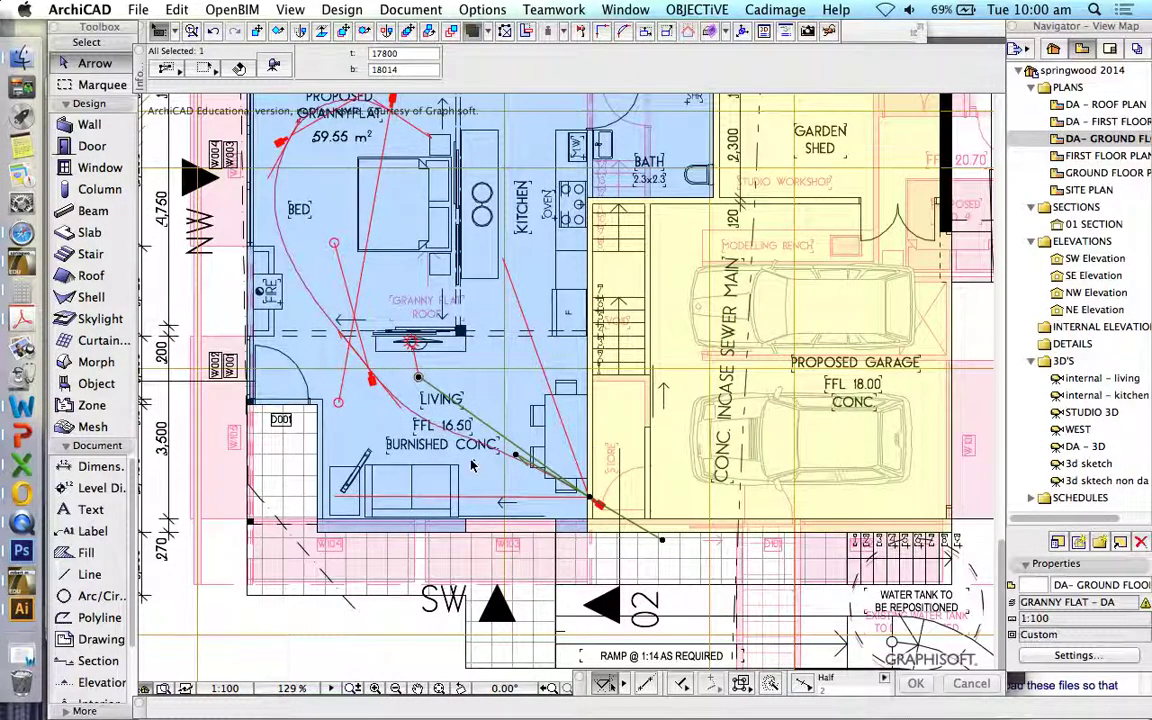
{"action": "scroll", "coordinate": [561, 507], "scroll_direction": "up", "scroll_amount": 2}
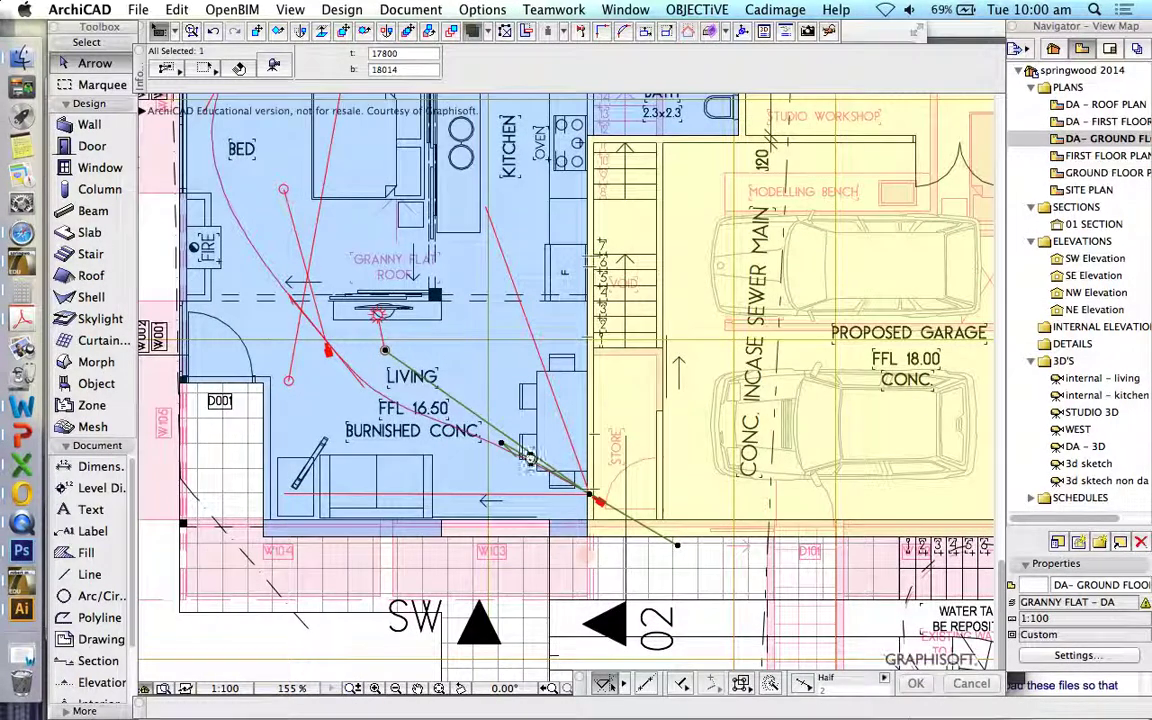
{"action": "left_click", "coordinate": [678, 548]}
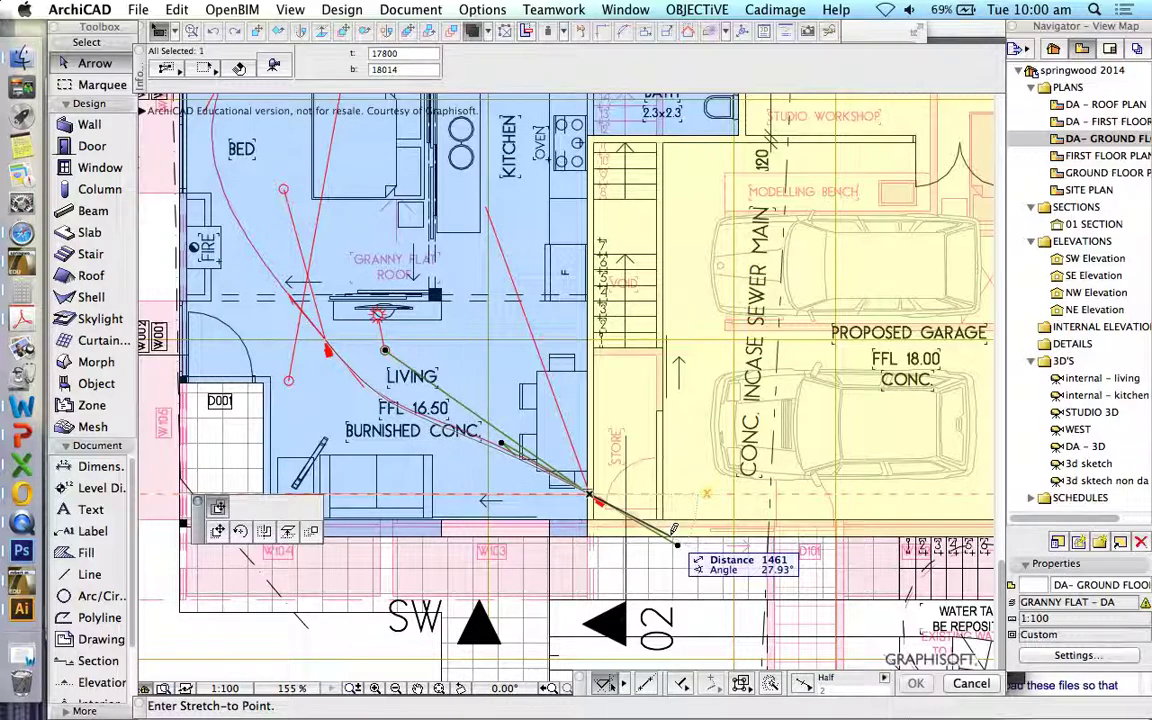
{"action": "left_click", "coordinate": [678, 537]}
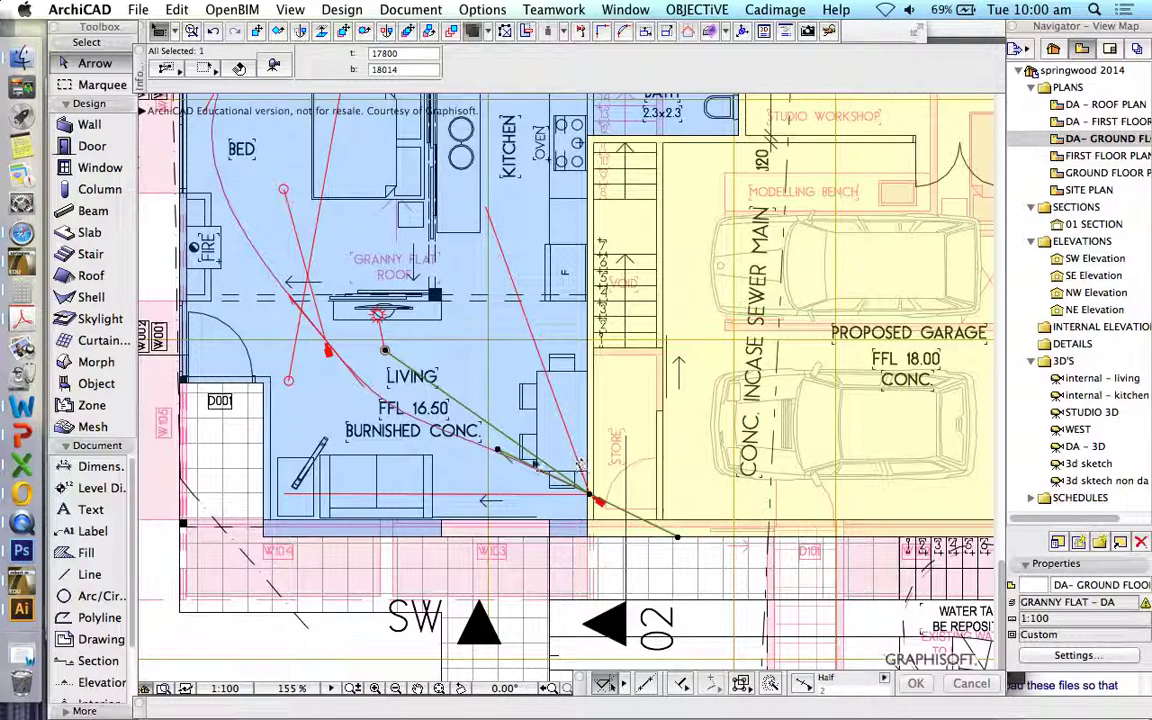
{"action": "left_click", "coordinate": [500, 452]}
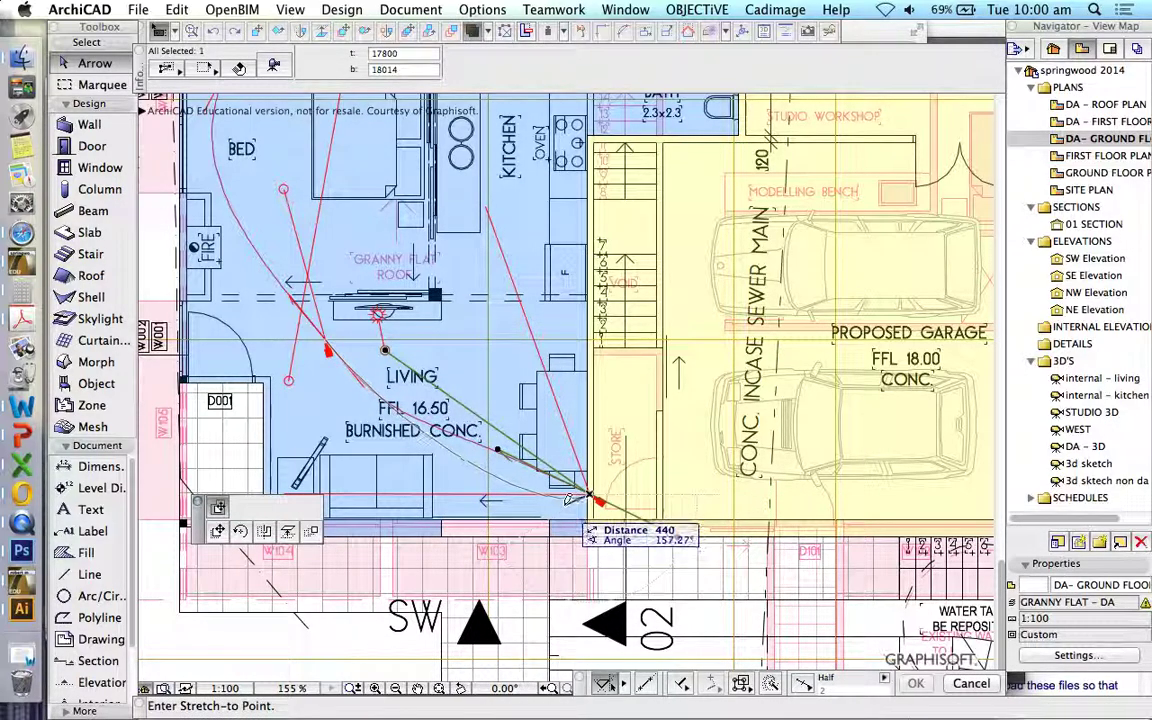
{"action": "left_click", "coordinate": [564, 489]}
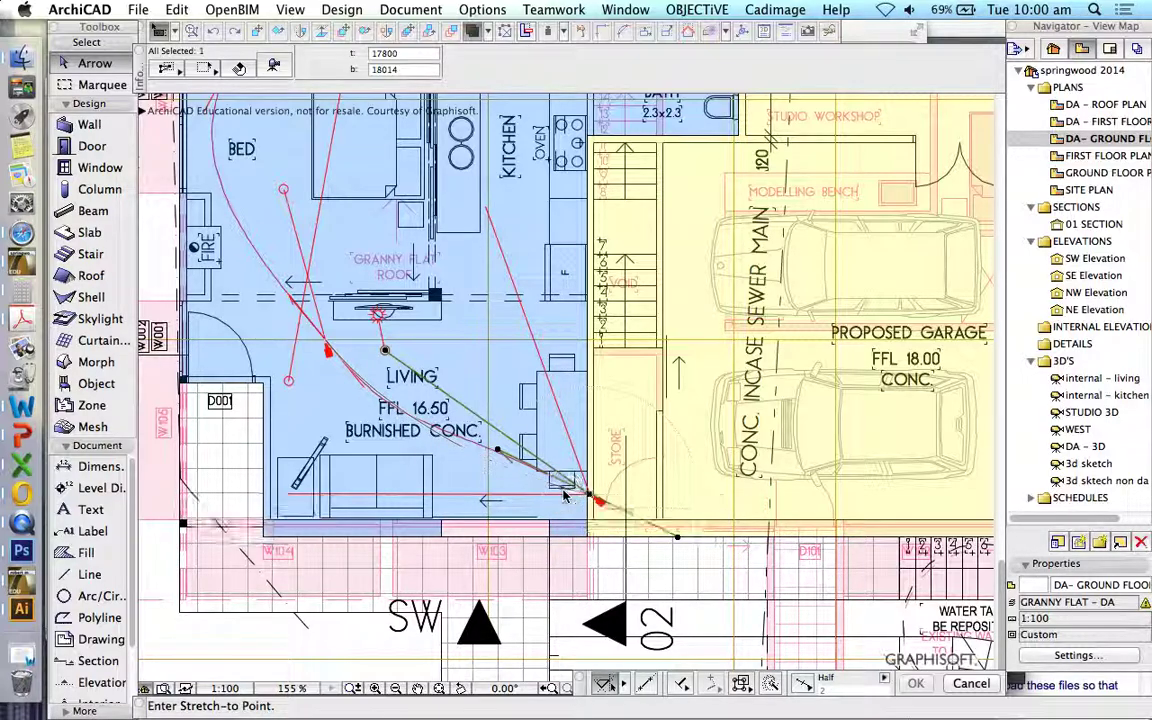
{"action": "left_click", "coordinate": [565, 495]}
{"action": "key", "text": "Escape"}
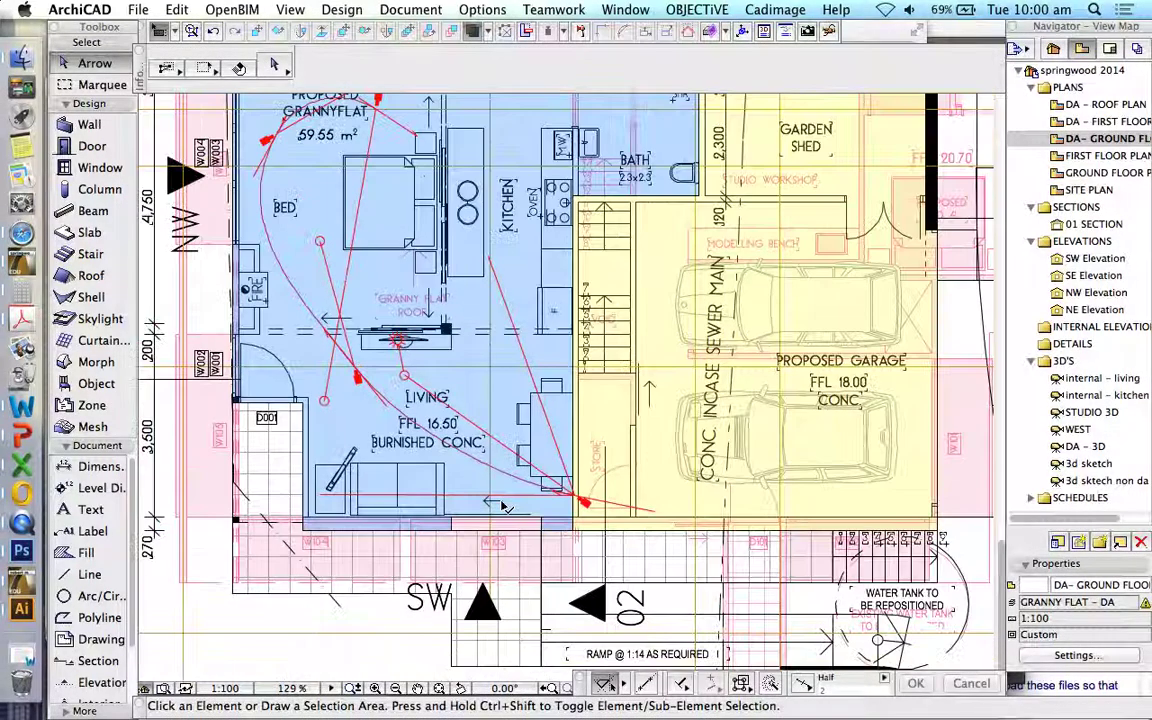
Step: Create a fly-through from the 3D Window along the camera path with all in-between frames, and start saving it as a QuickTime movie
{"action": "scroll", "coordinate": [497, 477], "scroll_direction": "down", "scroll_amount": 2}
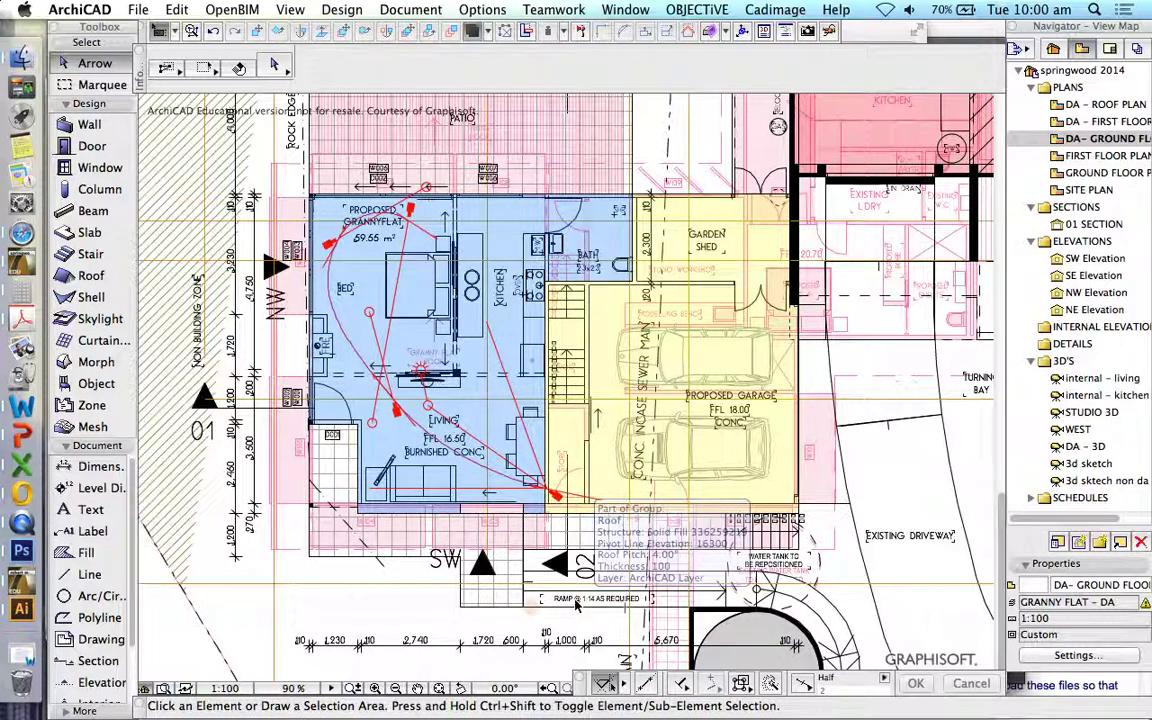
{"action": "left_click", "coordinate": [400, 10]}
{"action": "mouse_move", "coordinate": [478, 266]}
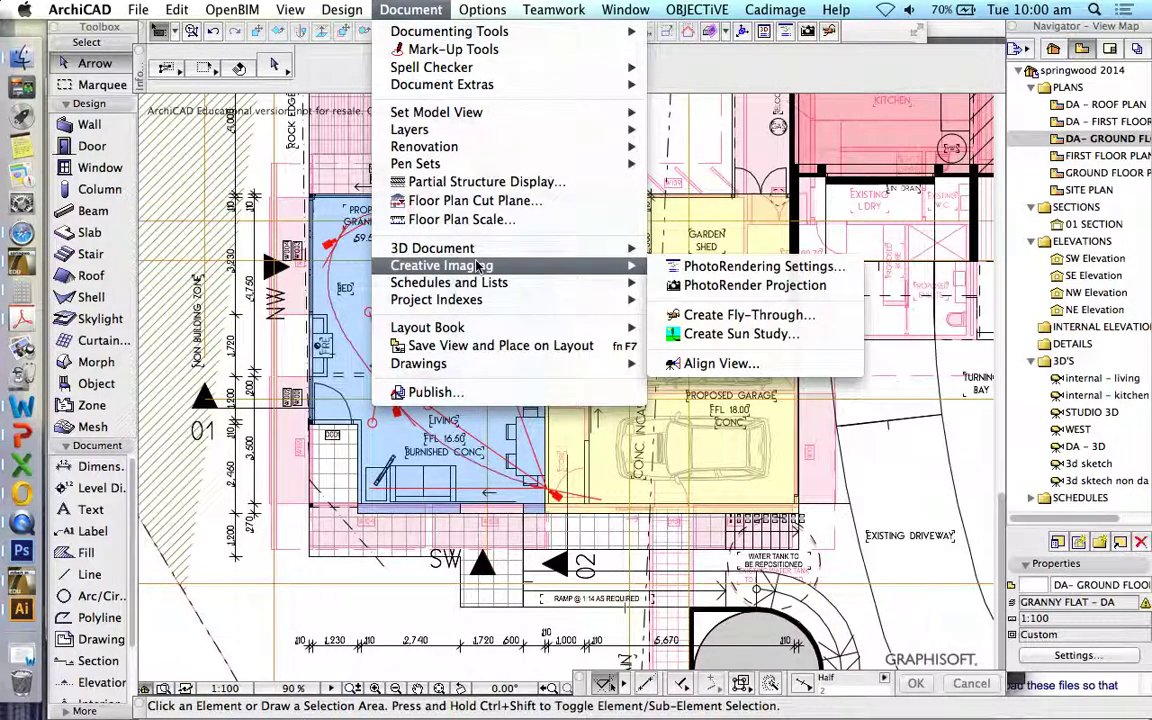
{"action": "left_click", "coordinate": [727, 316]}
{"action": "left_click_drag", "start_coordinate": [727, 258], "coordinate": [649, 87]}
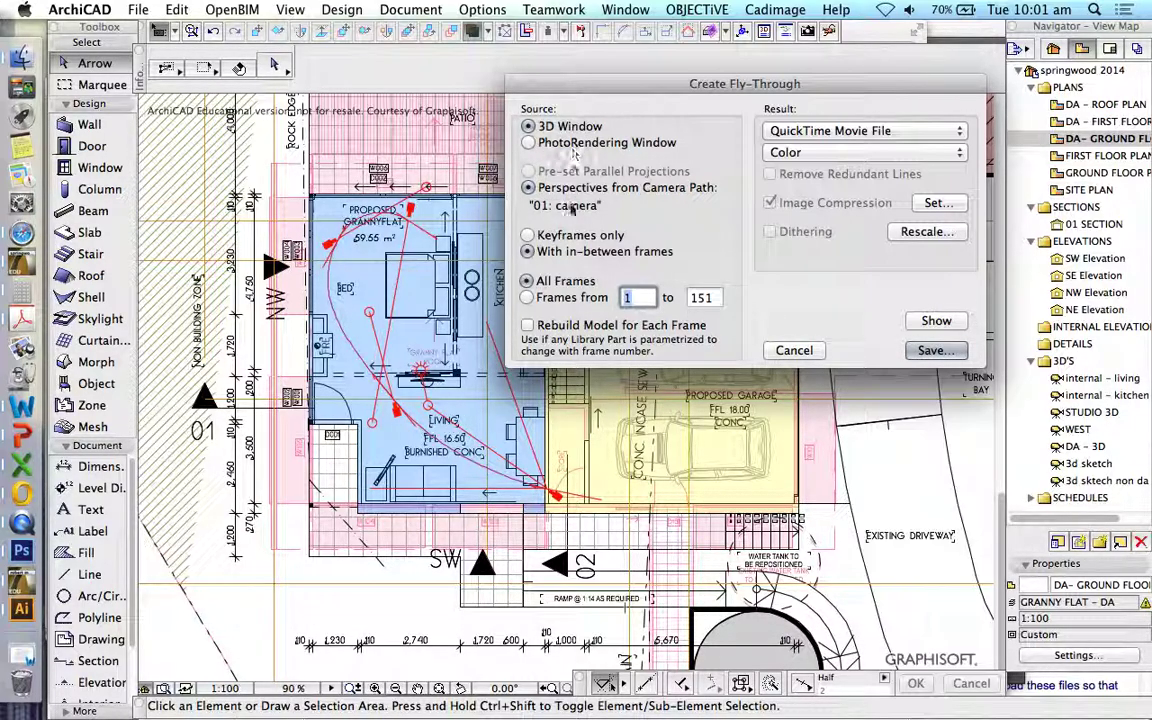
{"action": "left_click", "coordinate": [932, 350]}
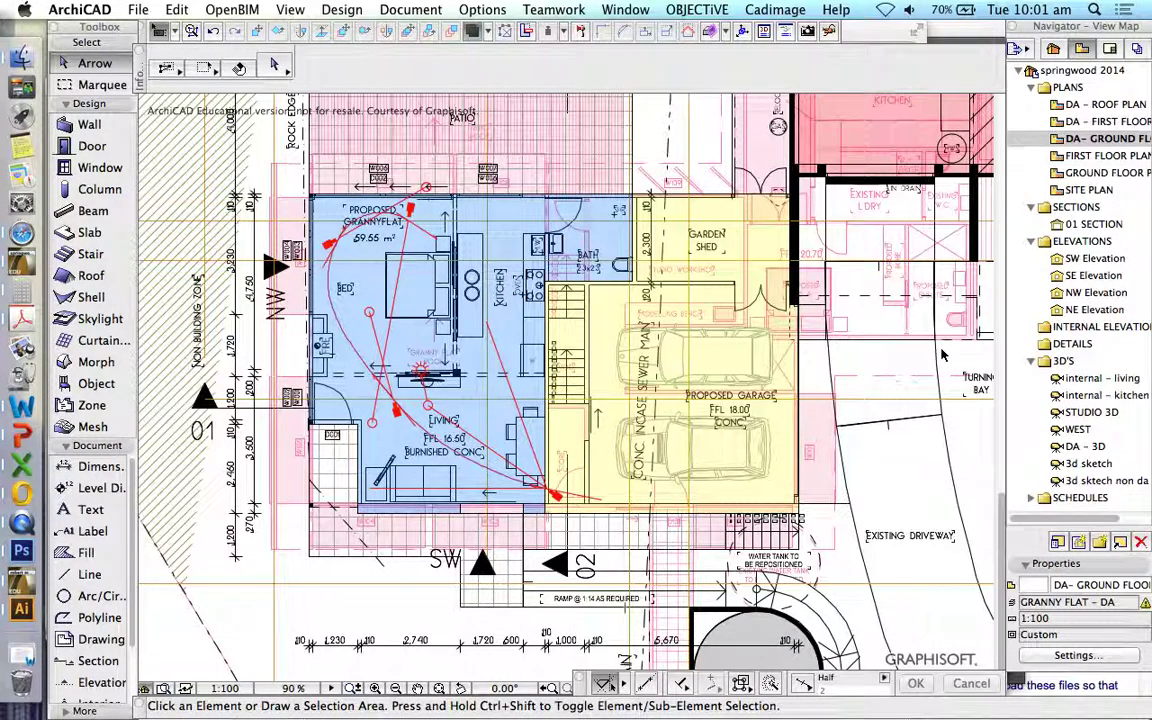